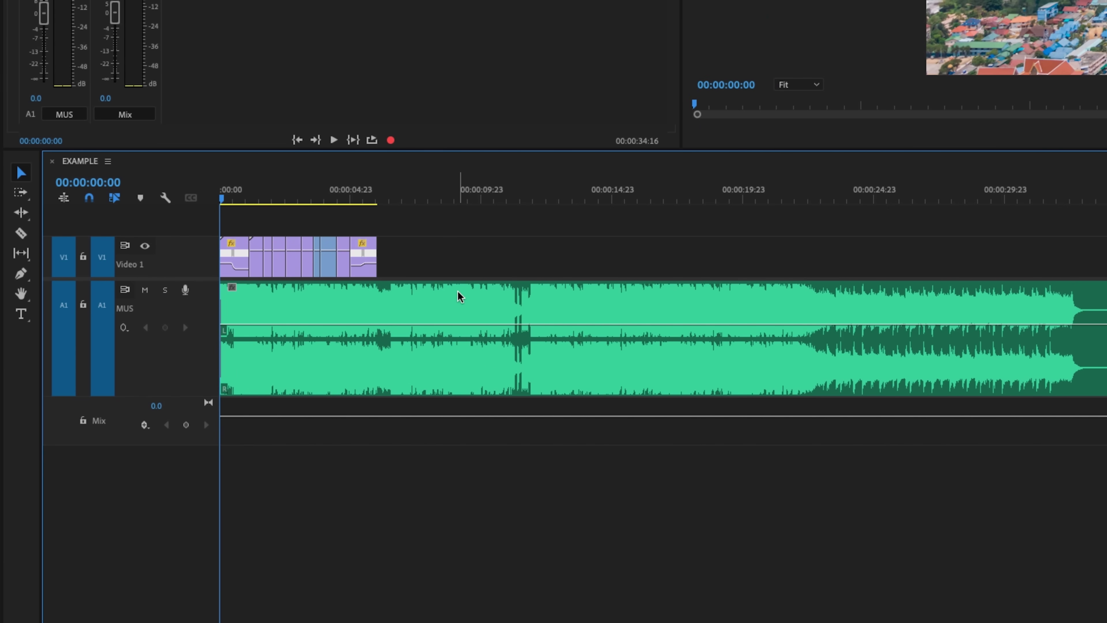
# - Razor the music clip at the video's end (00:00:06:00) and delete the leftover music after it
pyautogui.click(458, 295)
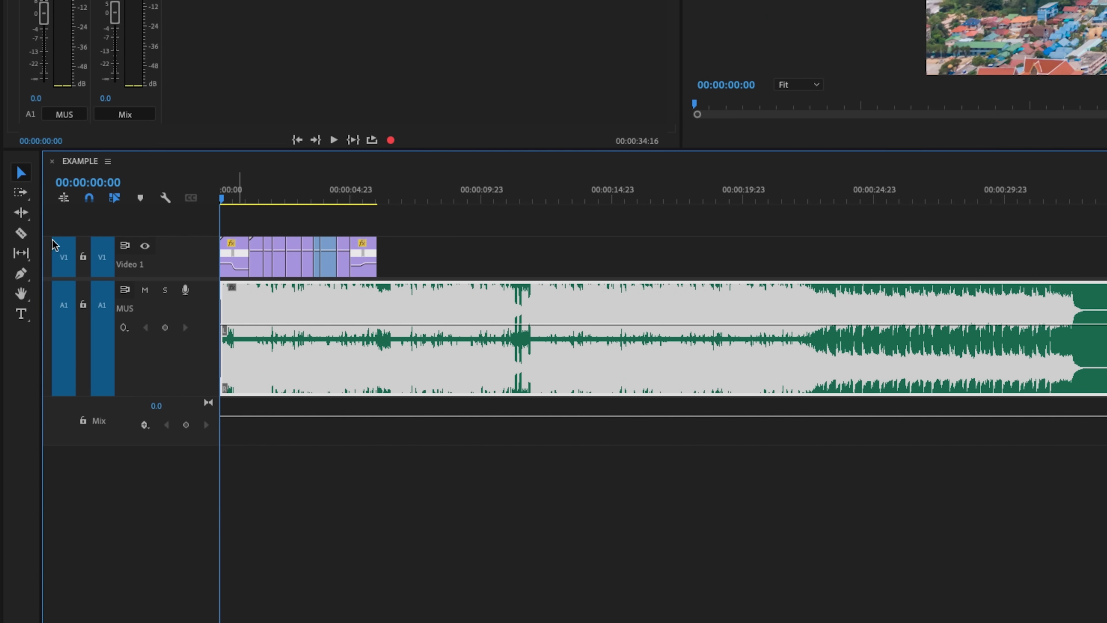
pyautogui.click(21, 234)
pyautogui.press('=')
pyautogui.click(852, 300)
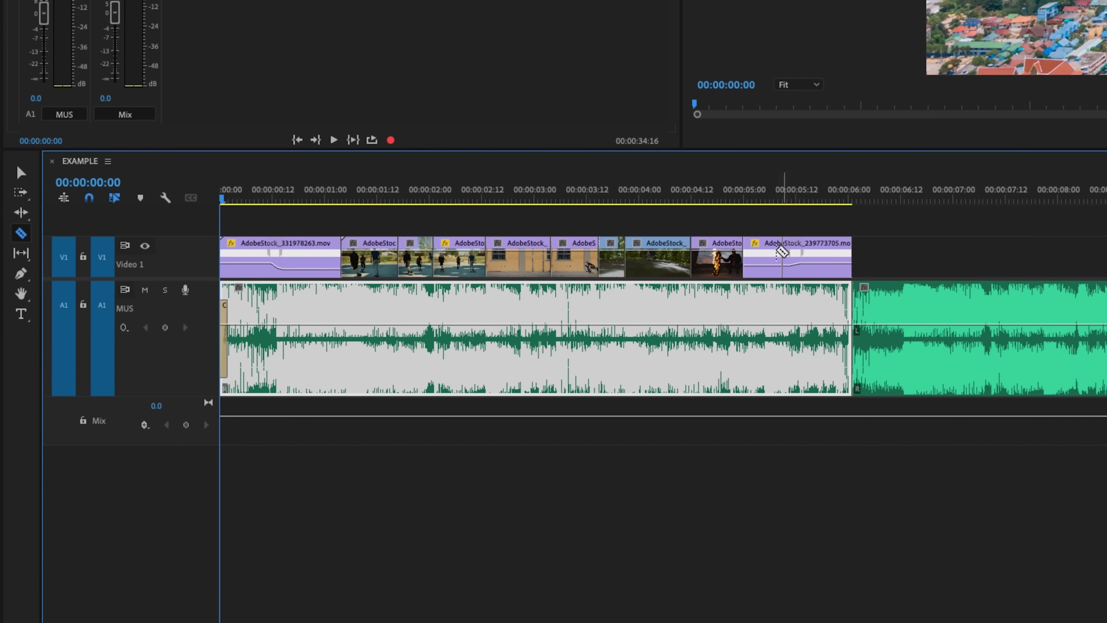
pyautogui.press('v')
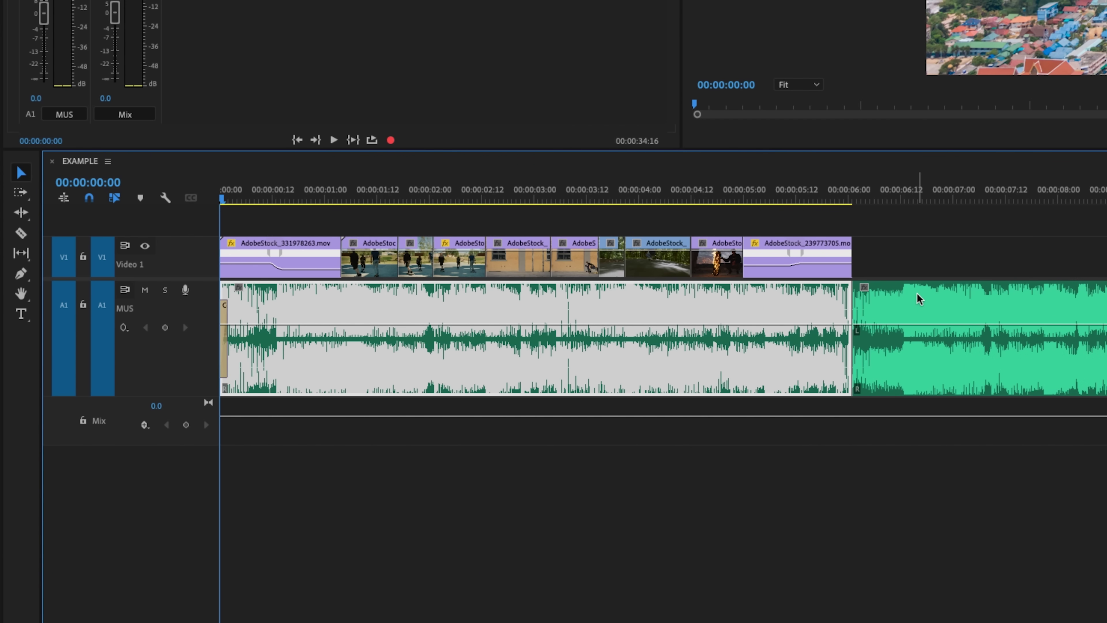
pyautogui.click(905, 296)
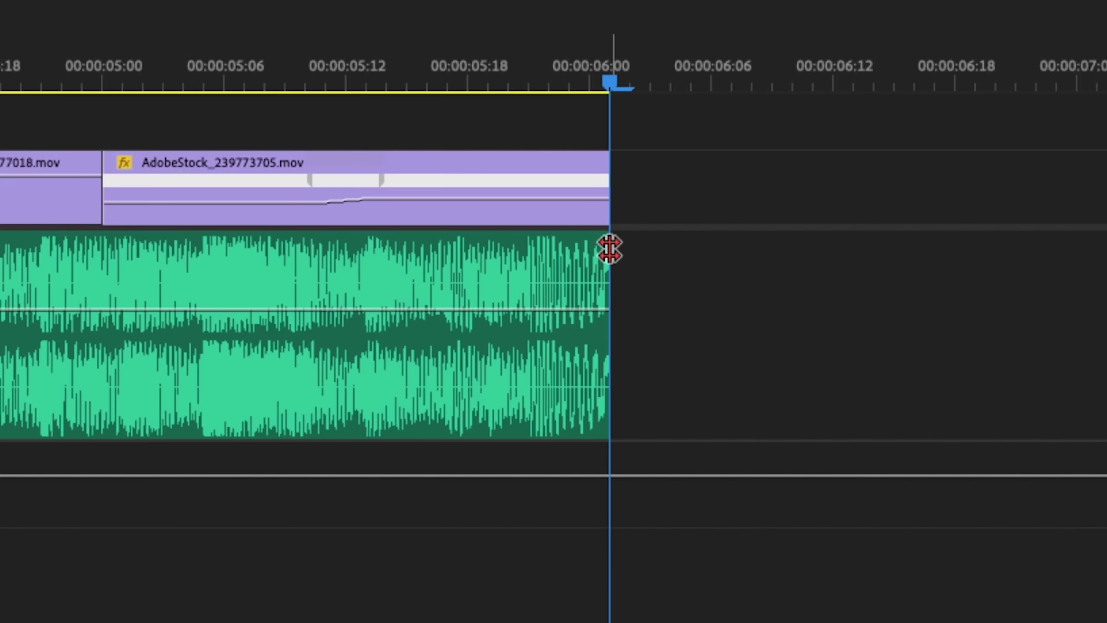
pyautogui.rightClick(1007, 297)
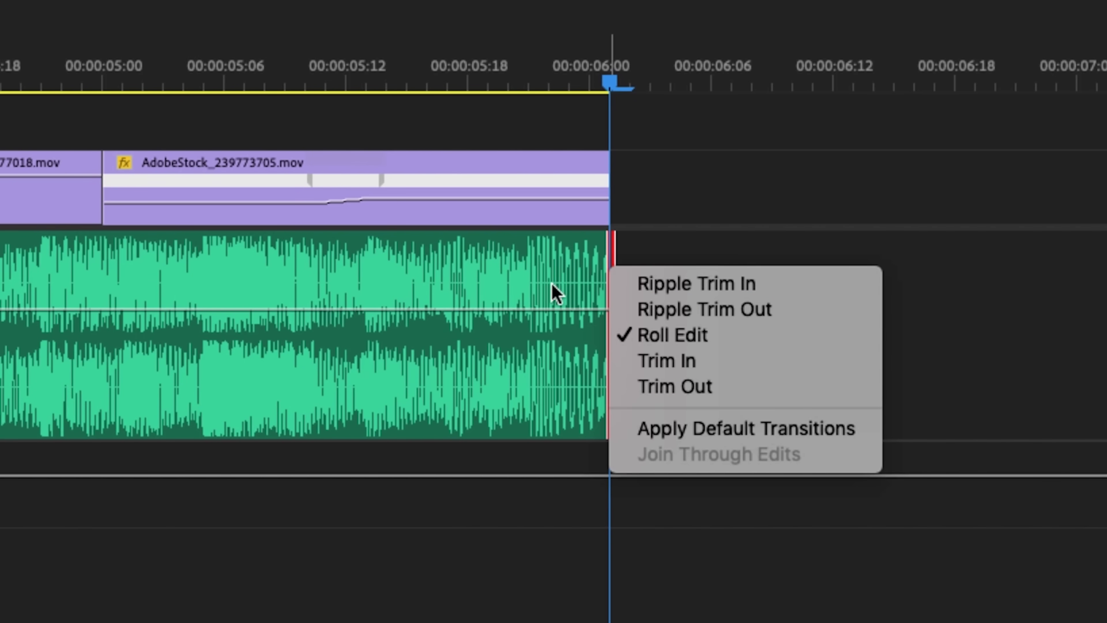
# - Apply a Constant Power fade to the music's end, stretch it to start much earlier, and play it back
pyautogui.click(750, 432)
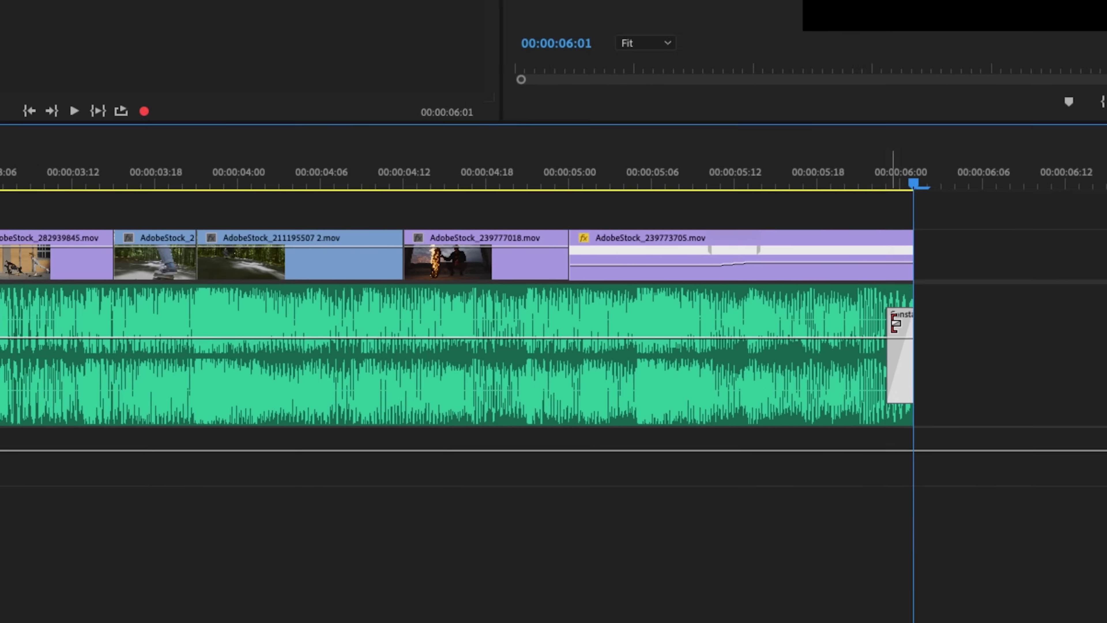
pyautogui.moveTo(572, 331); pyautogui.dragTo(383, 331)
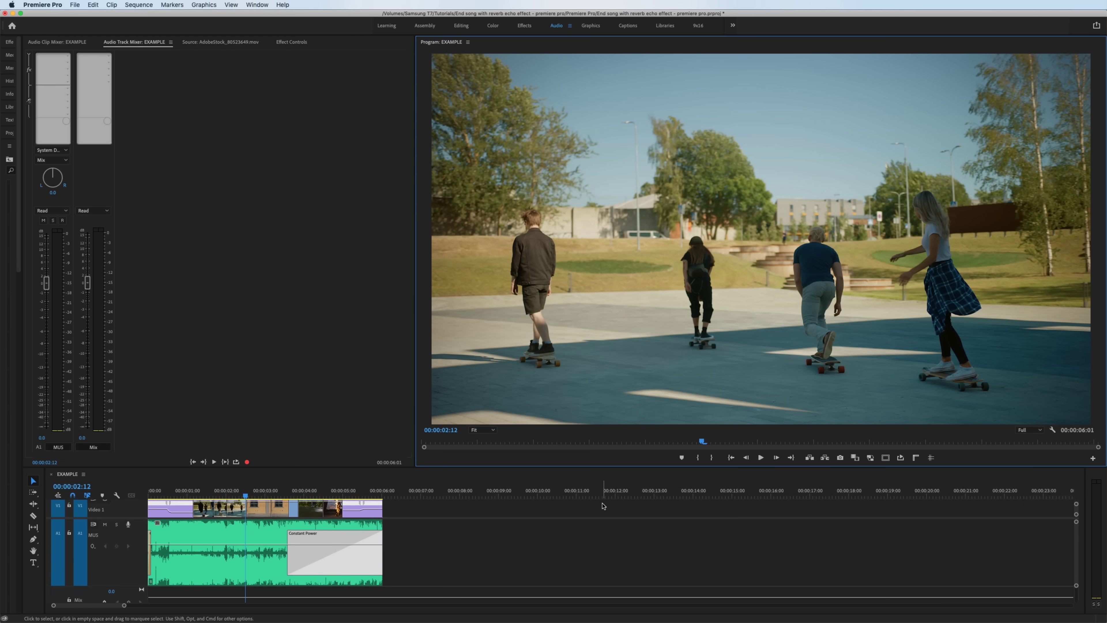
pyautogui.press('space')
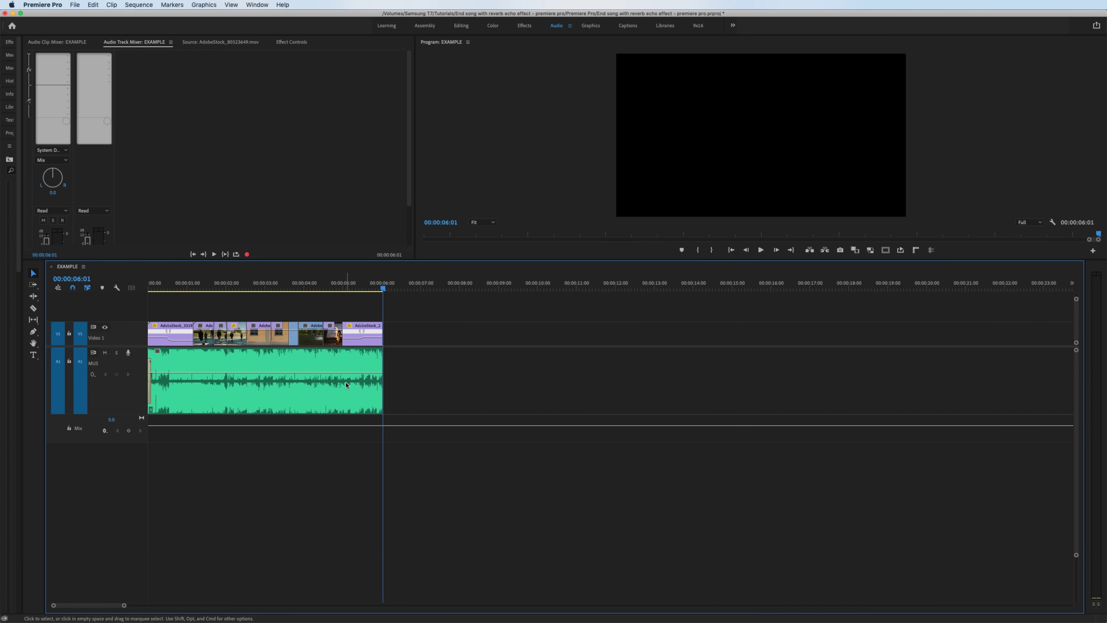
# - Extend the music clip's end out to 00:00:07:23 and preview the ending
pyautogui.press('=')
pyautogui.press('=')
pyautogui.moveTo(599, 357); pyautogui.dragTo(907, 358)
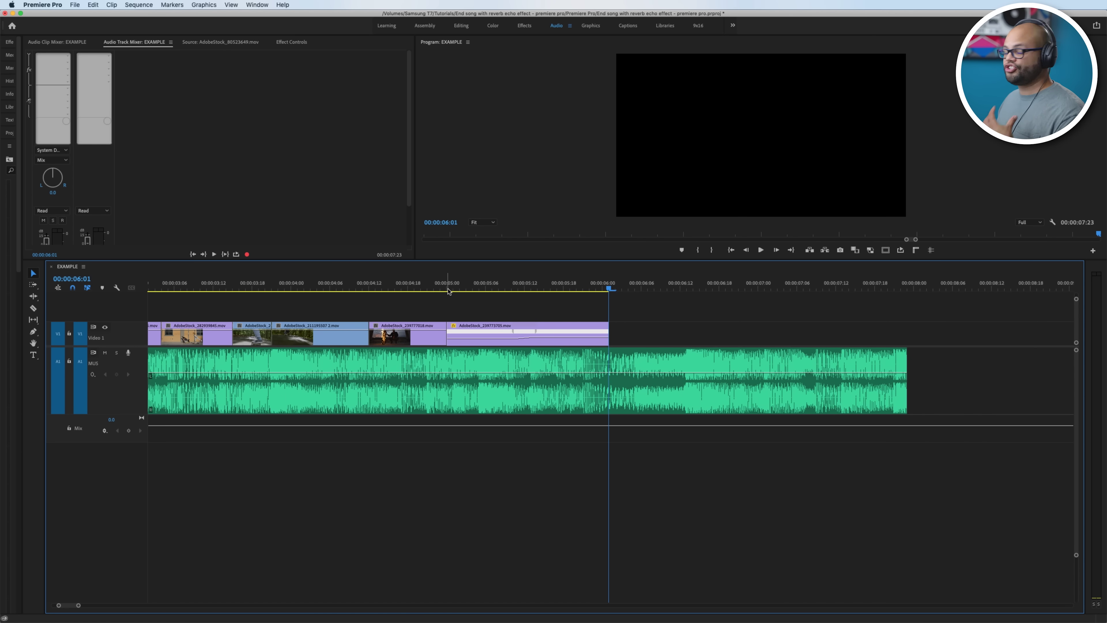
pyautogui.hotkey('shift', 'k')
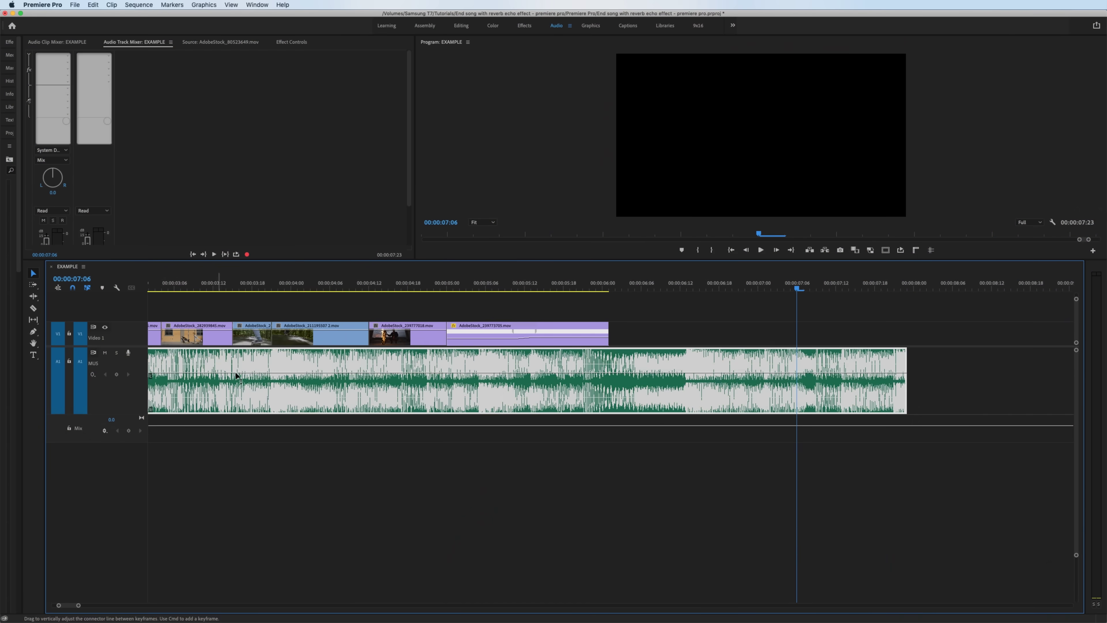
pyautogui.scroll(3, 136, 380)
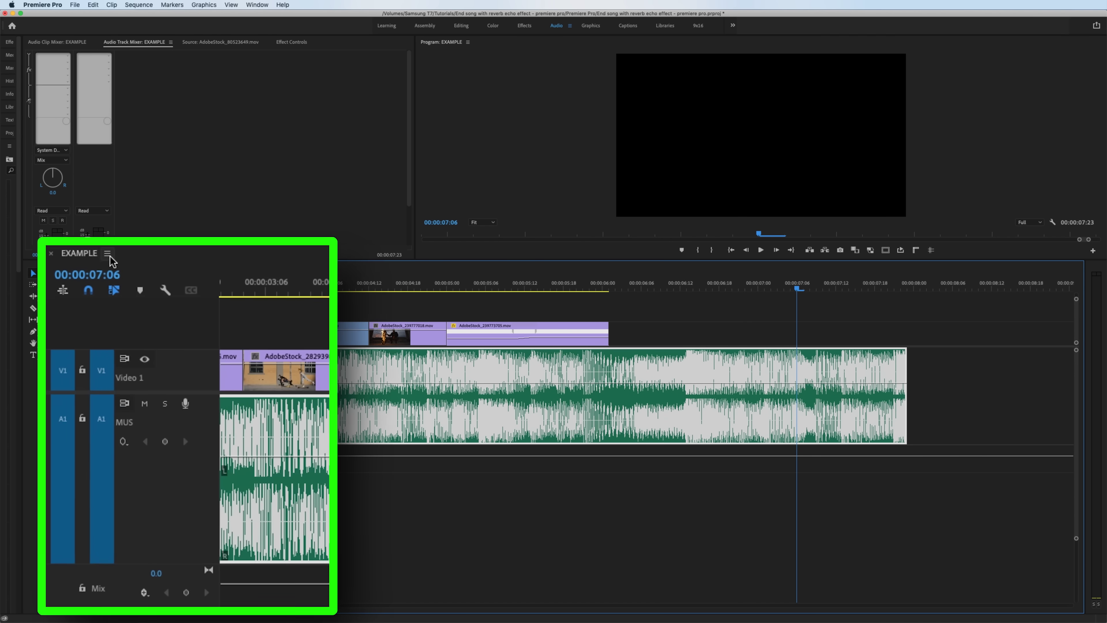
# - Turn Rectified Audio Waveforms on and back off, then park the playhead at 00:00:05:21
pyautogui.click(84, 266)
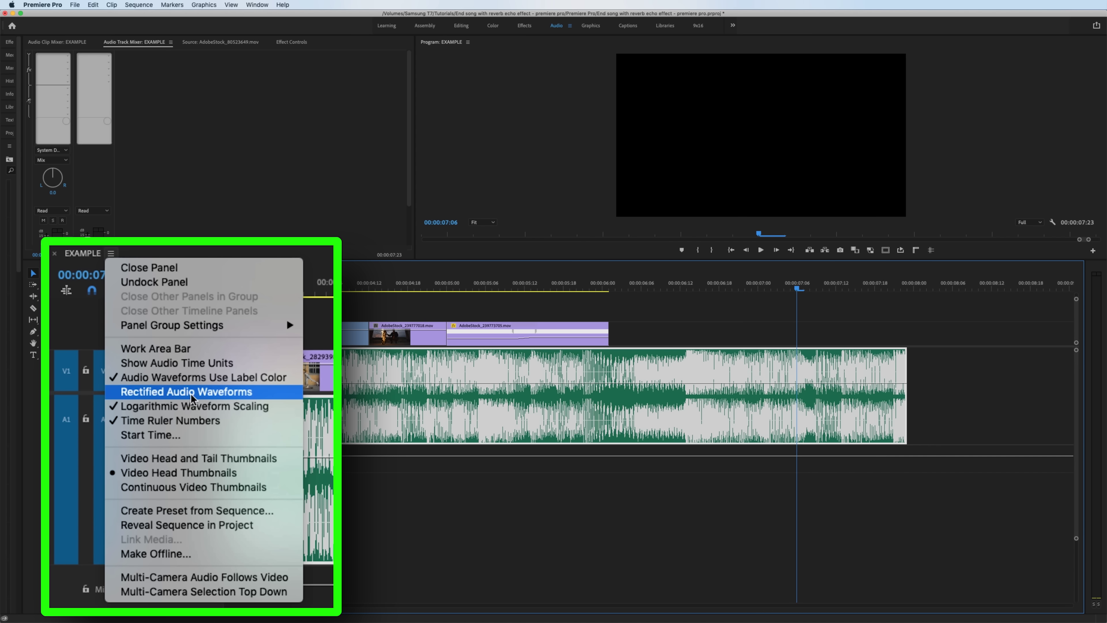
pyautogui.click(202, 392)
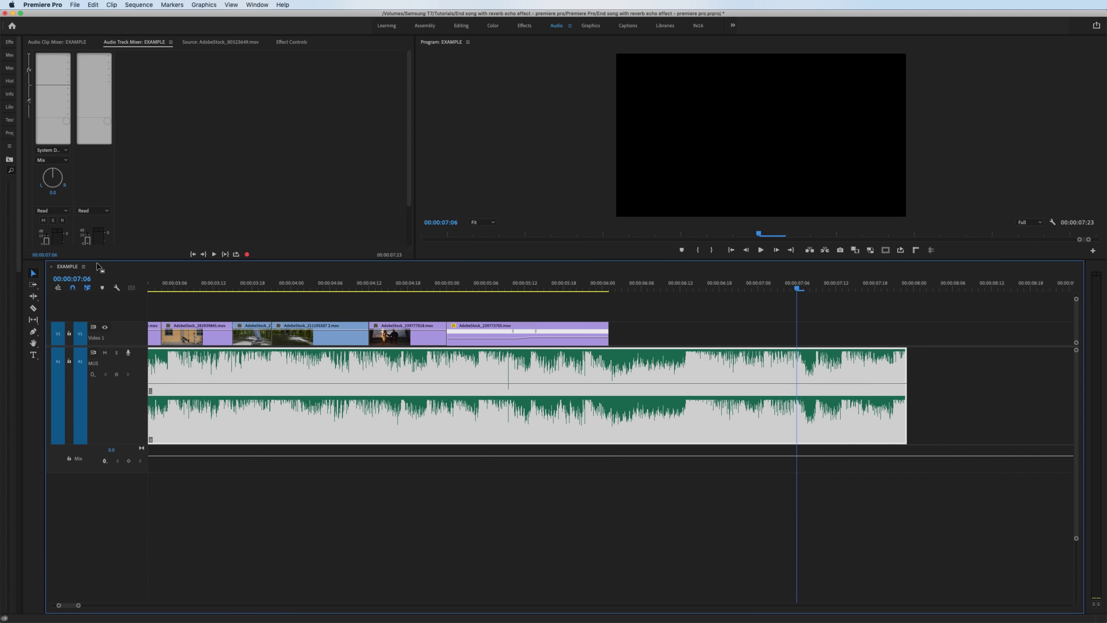
pyautogui.click(83, 266)
pyautogui.click(109, 345)
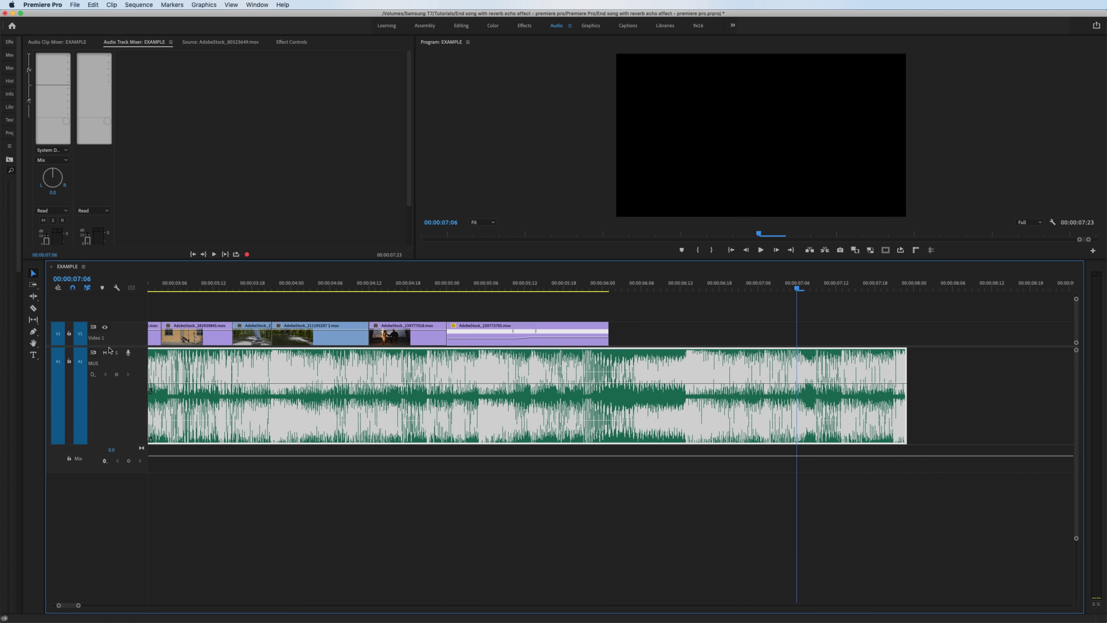
pyautogui.click(582, 284)
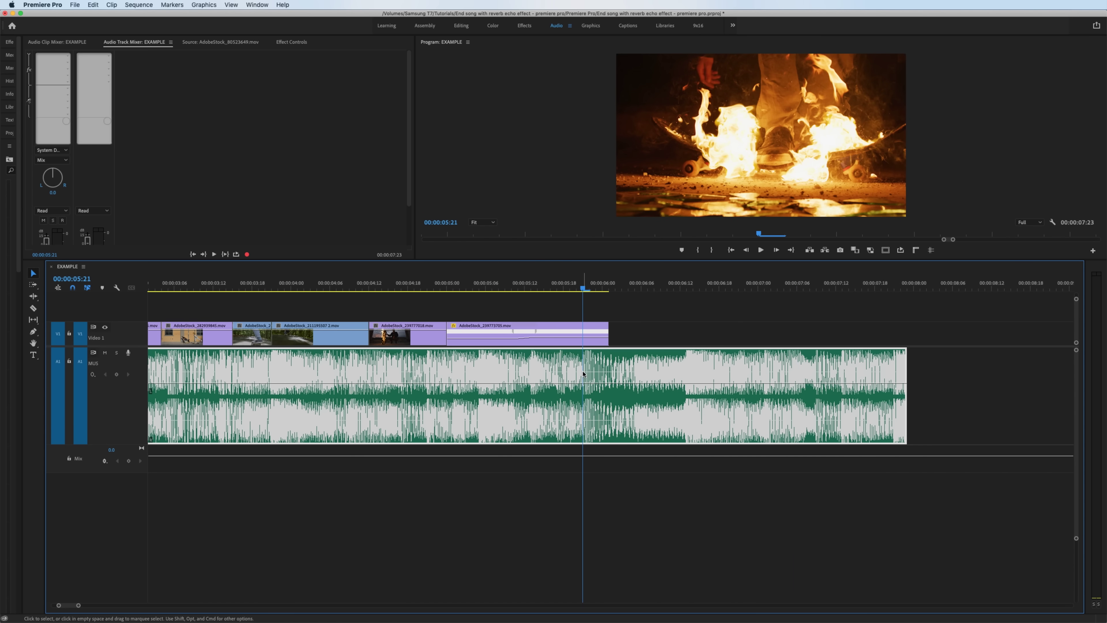
# - Split the music at 00:00:05:21 with Cmd+K and select the tail piece running to 00:00:07:23
pyautogui.press('super+k')
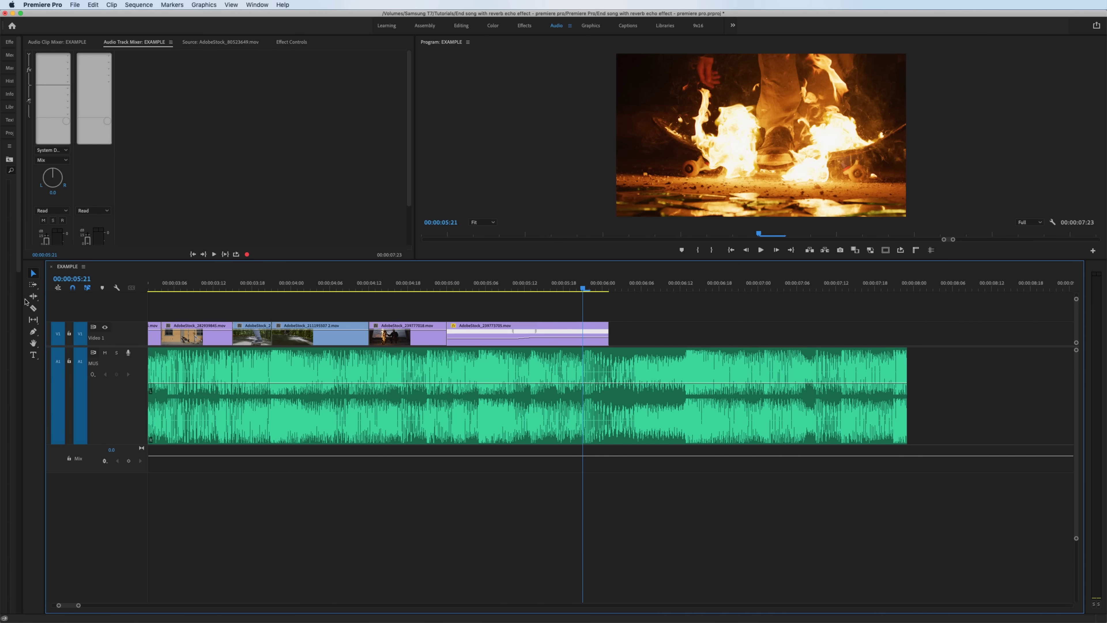
pyautogui.click(33, 308)
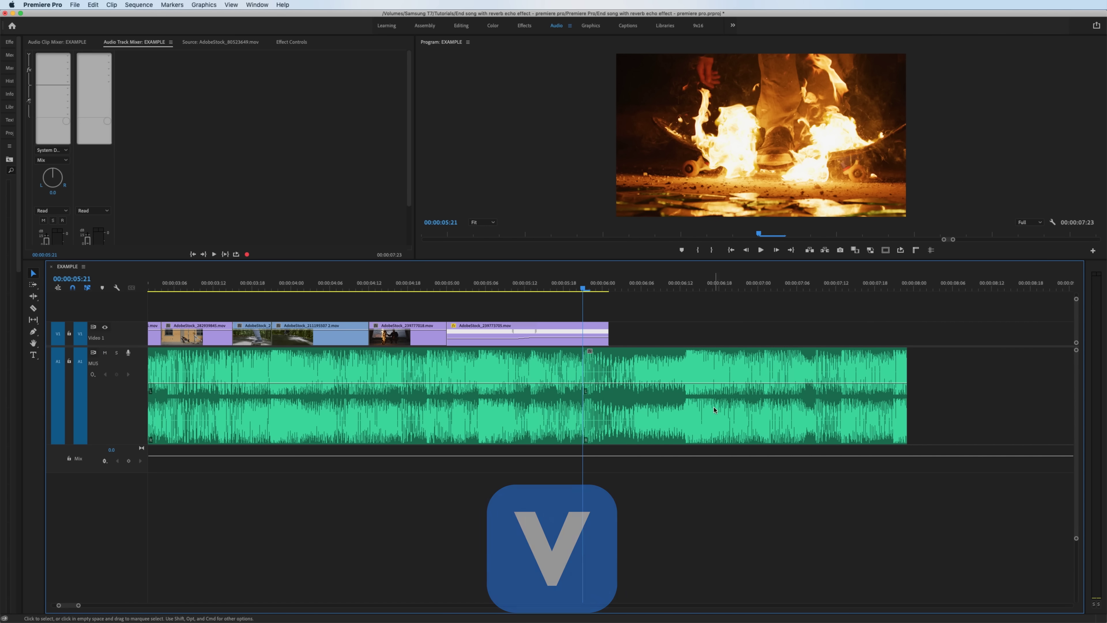
pyautogui.click(703, 410)
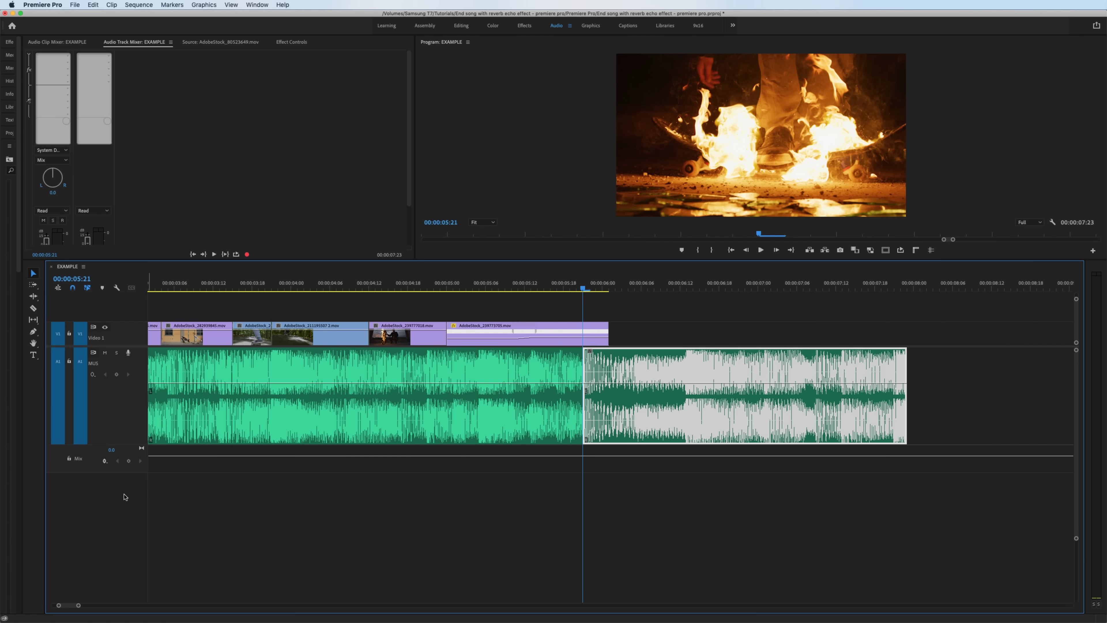
# - Add one audio track, Audio 2, below MUS, expand its height and enlarge the monitor panels
pyautogui.rightClick(100, 503)
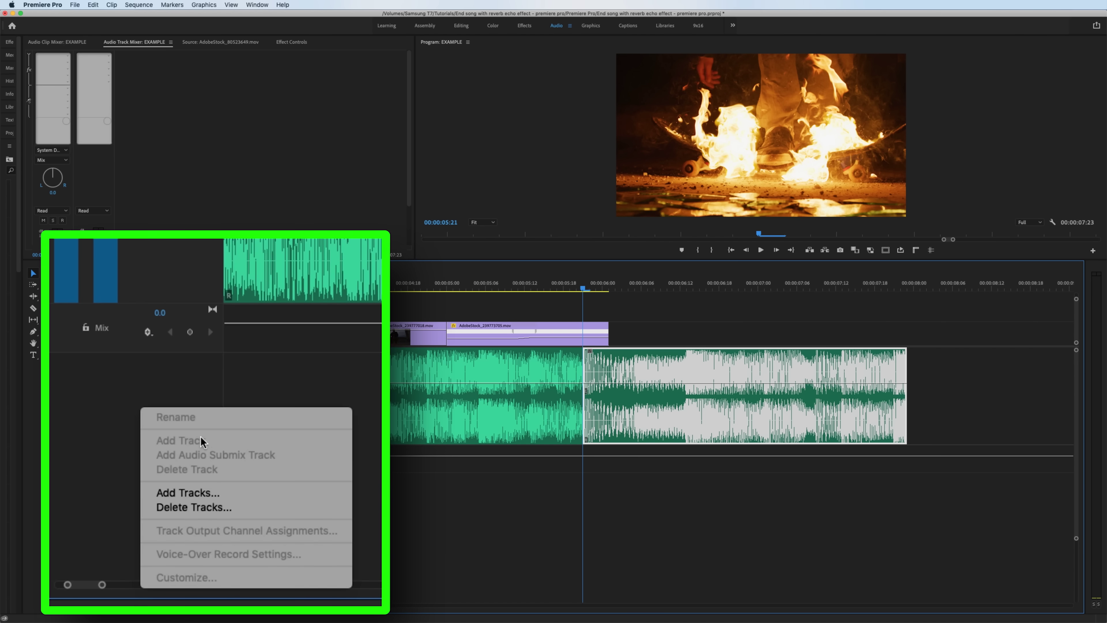
pyautogui.click(227, 495)
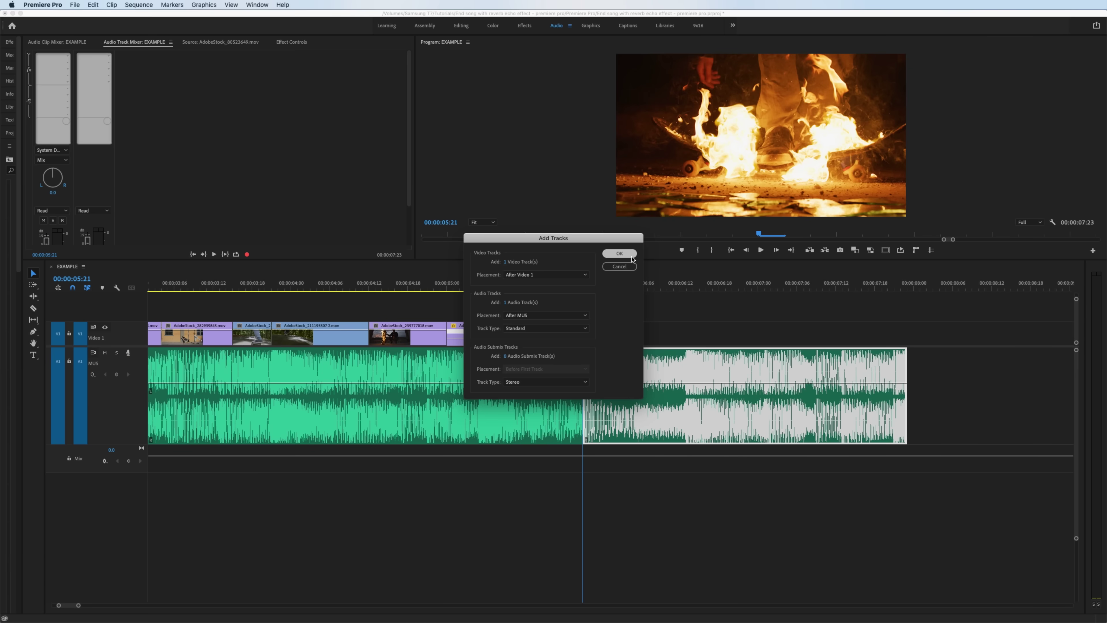
pyautogui.click(686, 195)
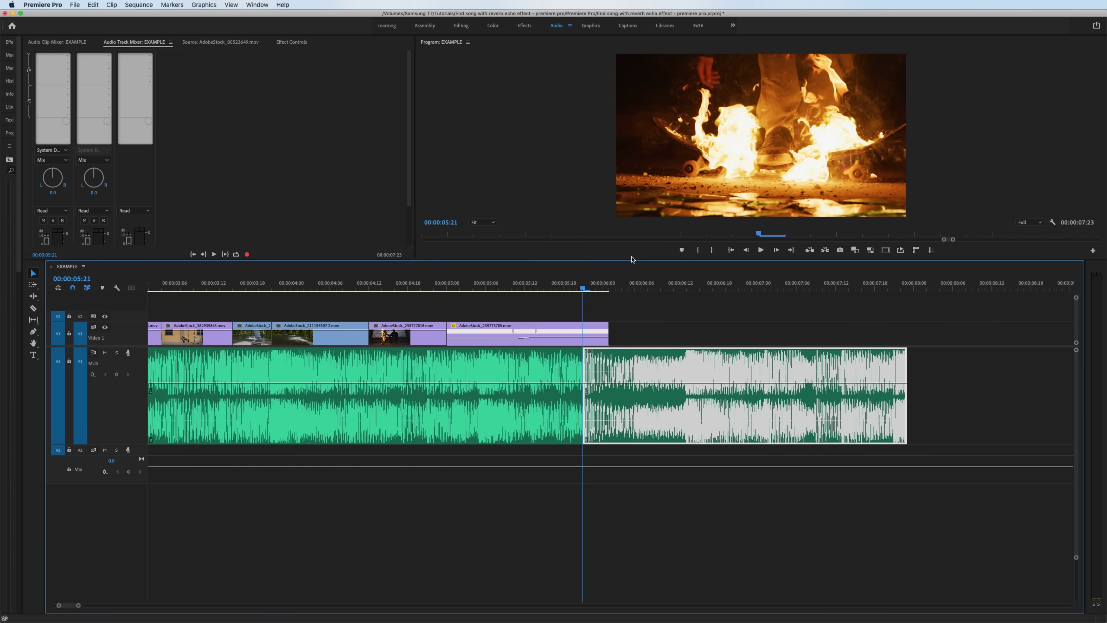
pyautogui.doubleClick(144, 448)
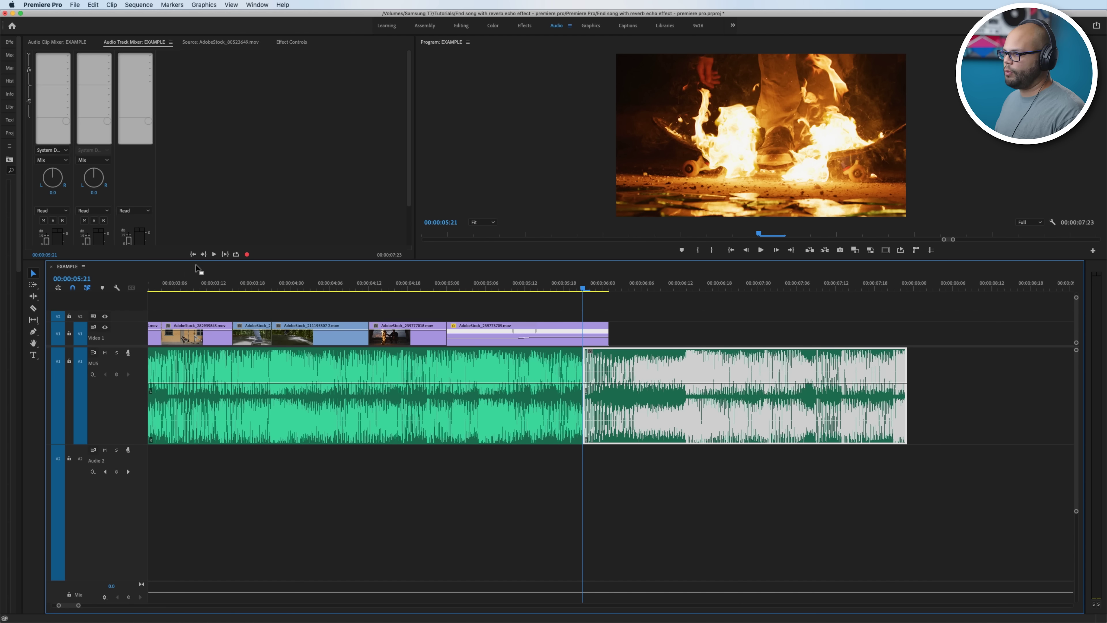
pyautogui.moveTo(198, 259); pyautogui.dragTo(198, 370)
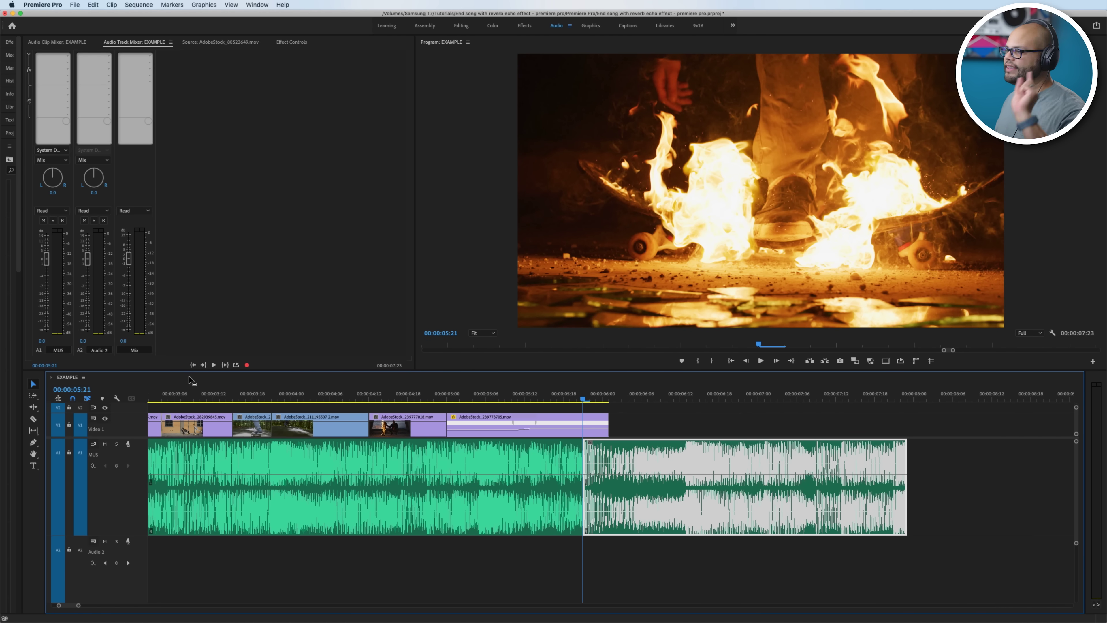
pyautogui.click(256, 4)
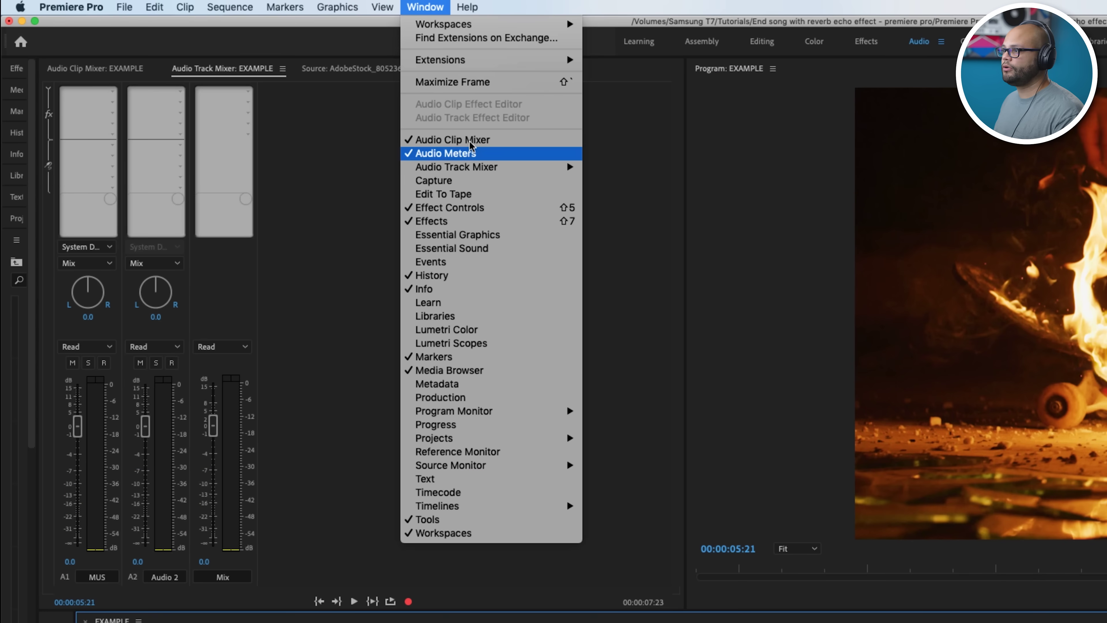
pyautogui.moveTo(532, 166)
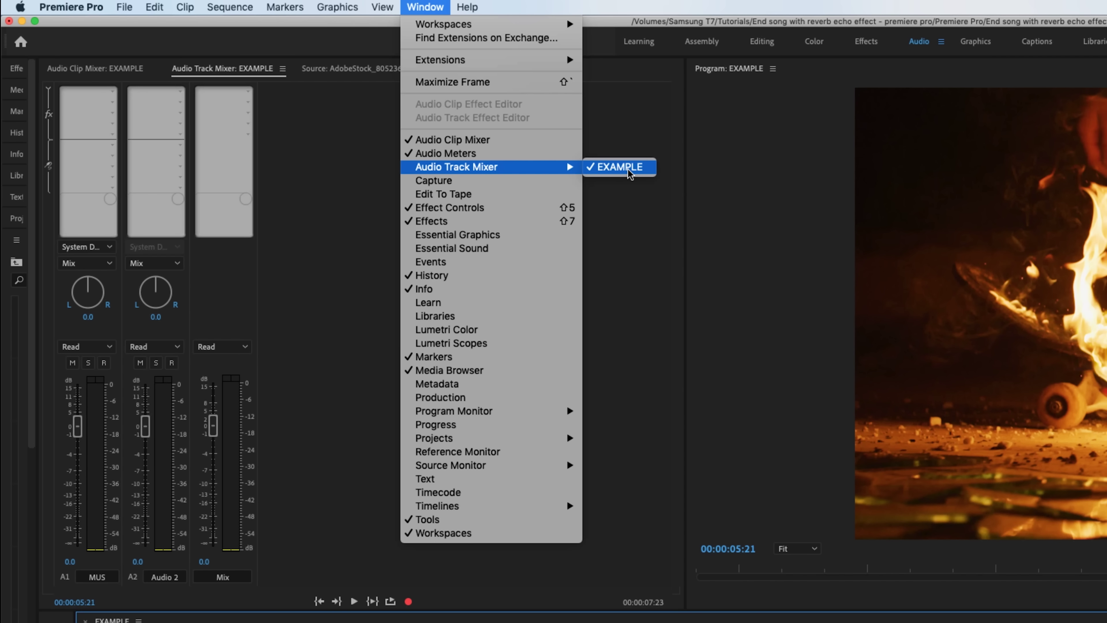
pyautogui.click(629, 171)
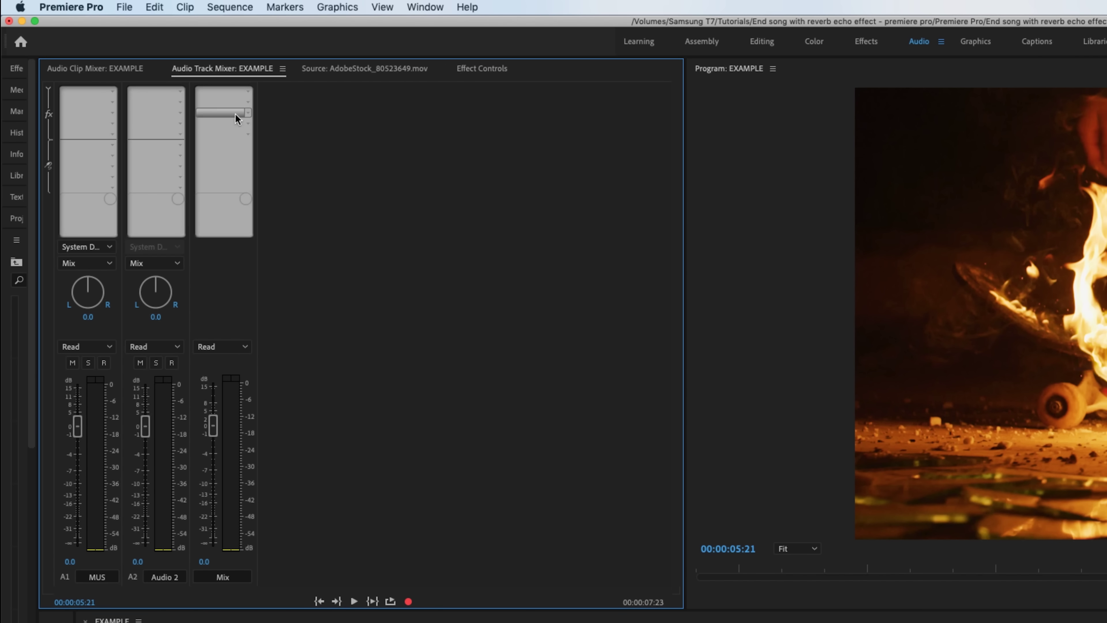
pyautogui.click(108, 70)
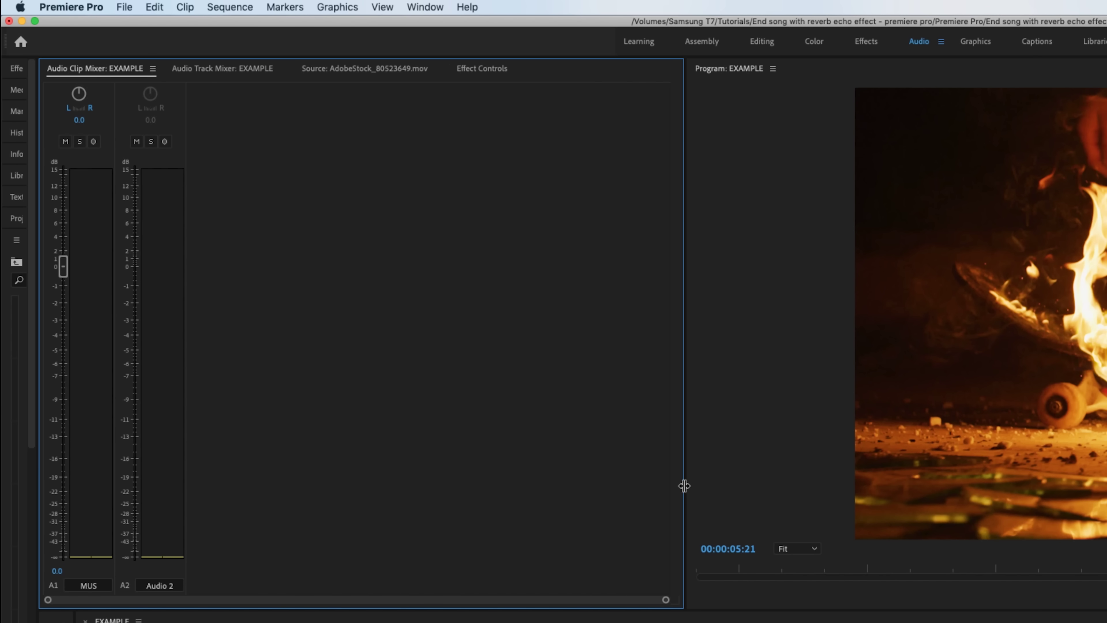
pyautogui.moveTo(684, 486); pyautogui.dragTo(815, 480)
pyautogui.click(222, 69)
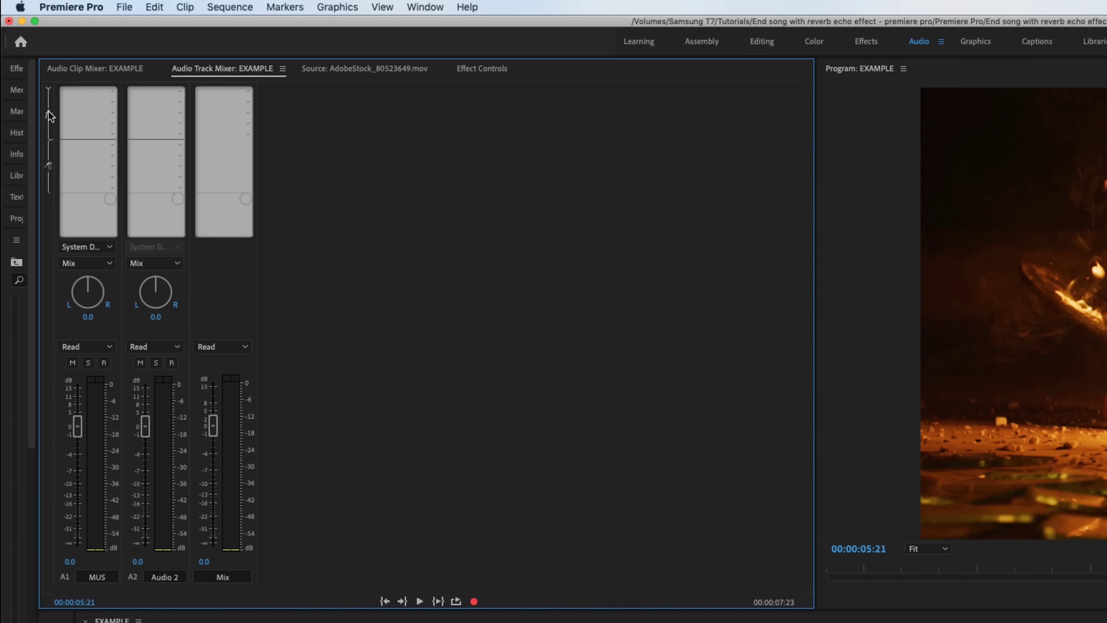
pyautogui.click(75, 69)
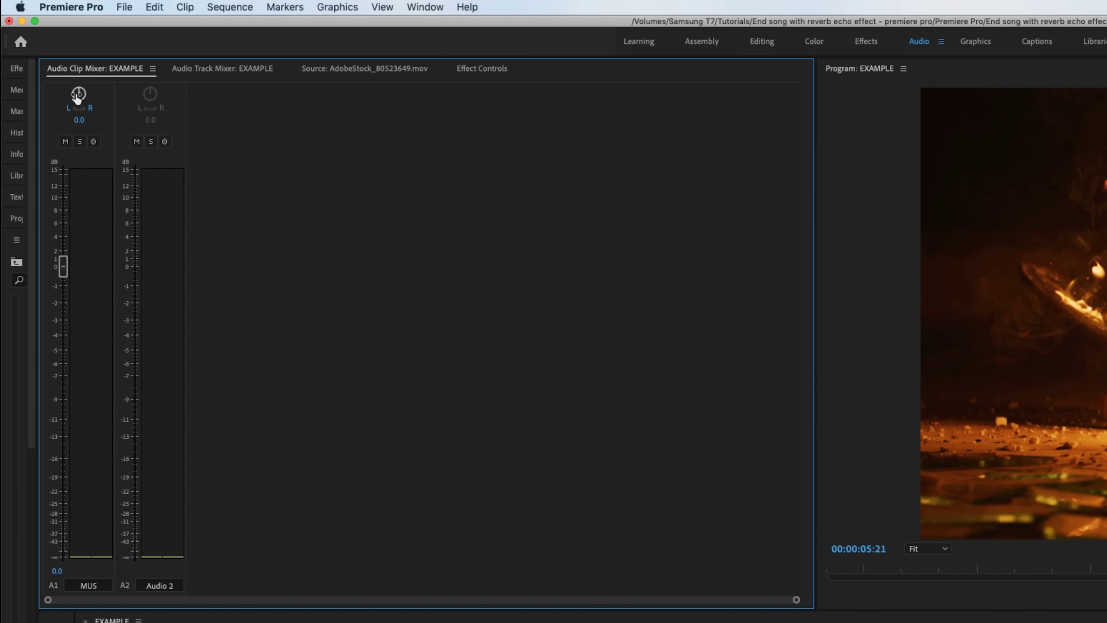
pyautogui.click(198, 69)
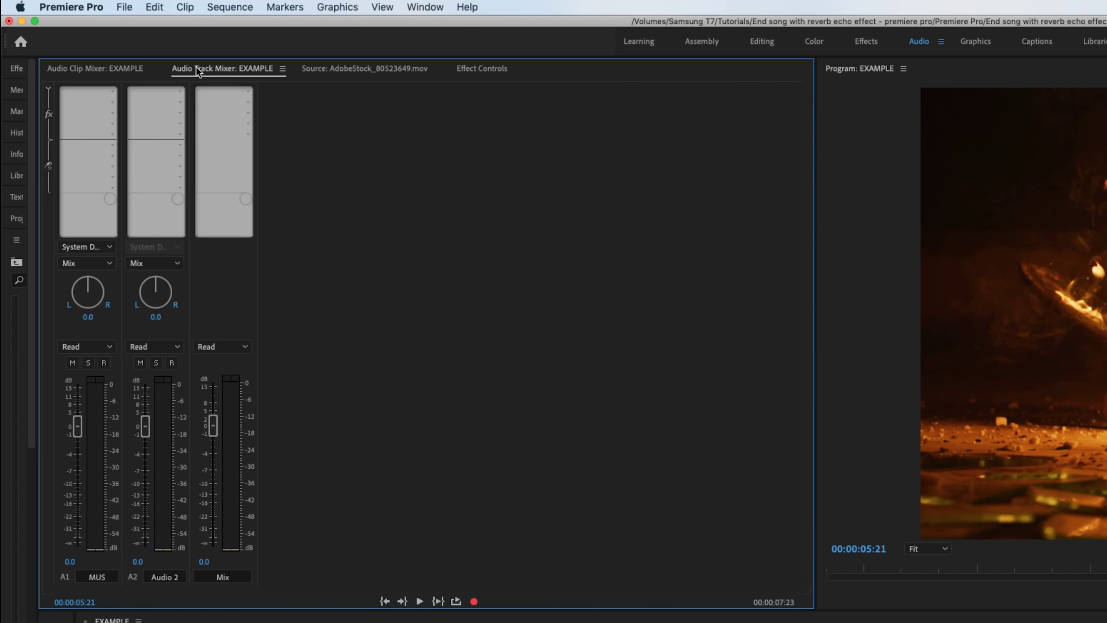
pyautogui.click(48, 90)
pyautogui.click(48, 90)
pyautogui.click(48, 90)
pyautogui.click(48, 90)
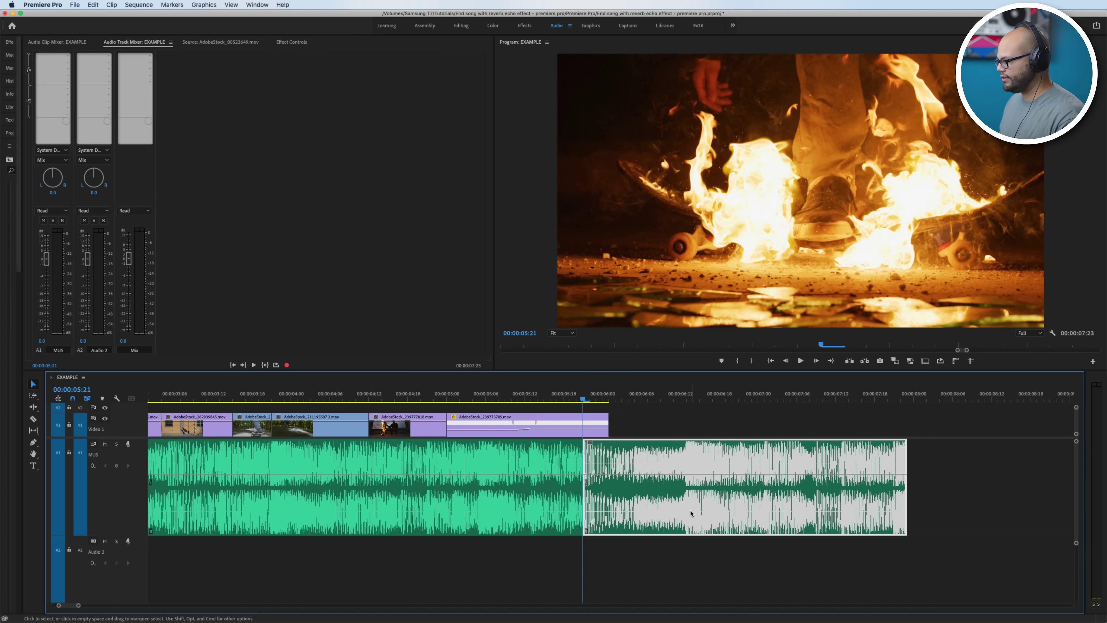
# - Trim the music tail's end back to 00:00:06:12 and enlarge the timeline area
pyautogui.press('space')
pyautogui.press('space')
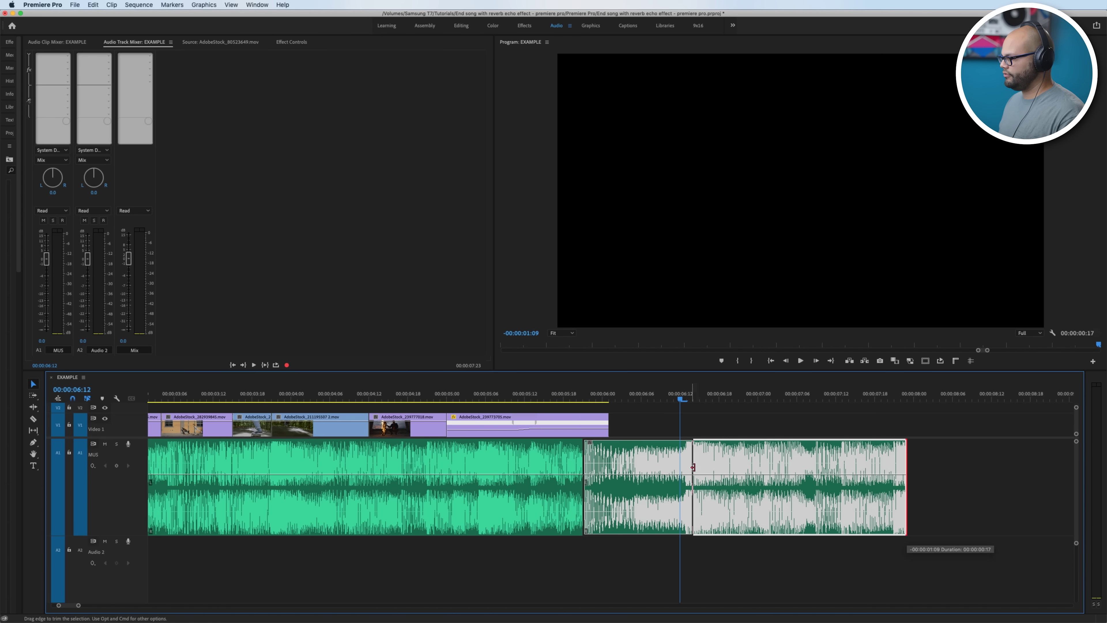
pyautogui.moveTo(680, 467); pyautogui.dragTo(679, 466)
pyautogui.keyDown('alt'); pyautogui.scroll(-3, 119, 469); pyautogui.keyUp('alt')
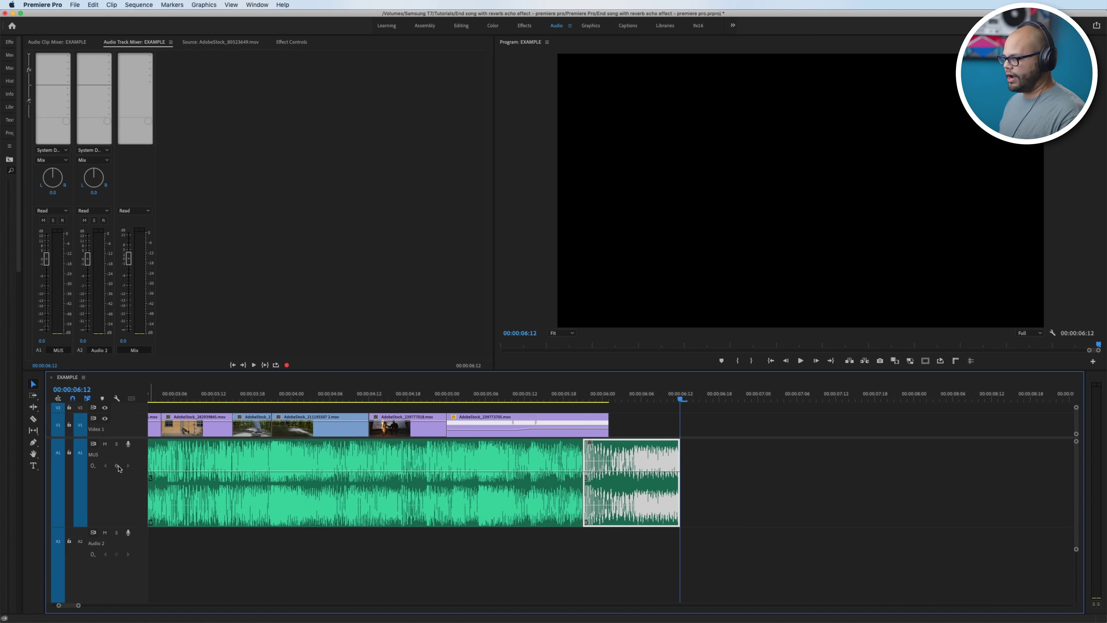
pyautogui.keyDown('alt'); pyautogui.scroll(-2, 122, 487); pyautogui.keyUp('alt')
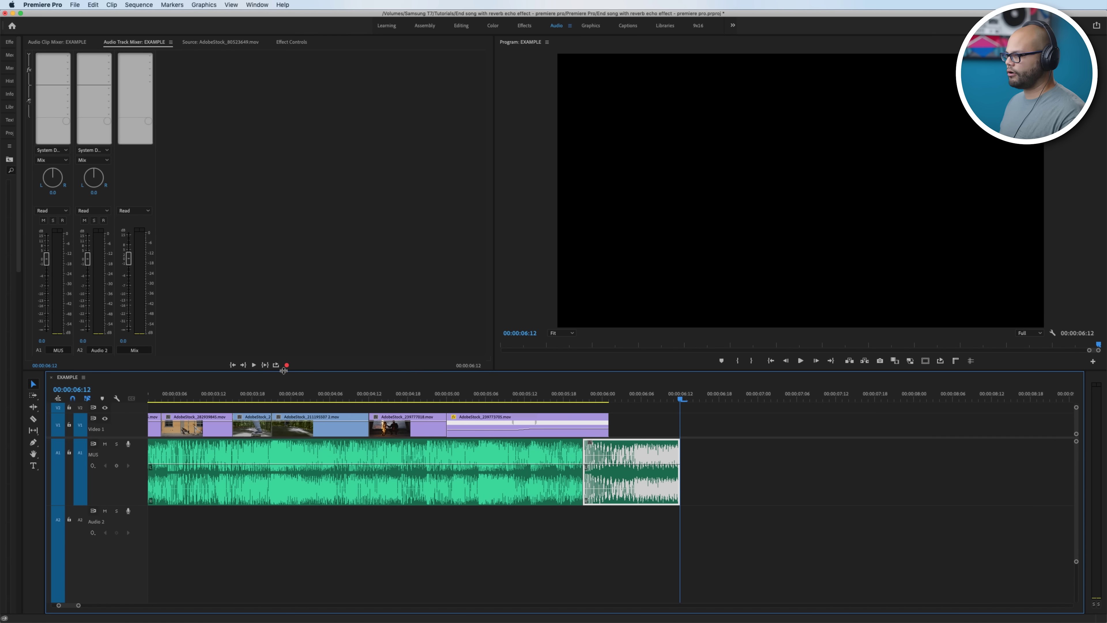
pyautogui.moveTo(284, 370); pyautogui.dragTo(290, 322)
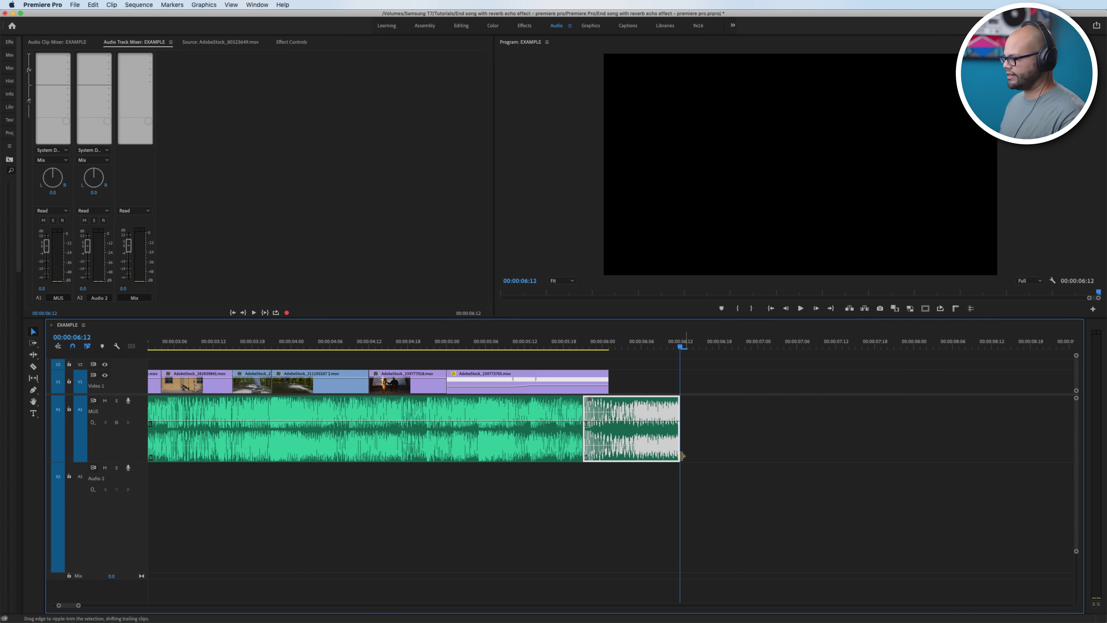
pyautogui.click(682, 455)
# - Shift the trimmed music tail from MUS down onto Audio 2 with Option+Down
pyautogui.click(651, 445)
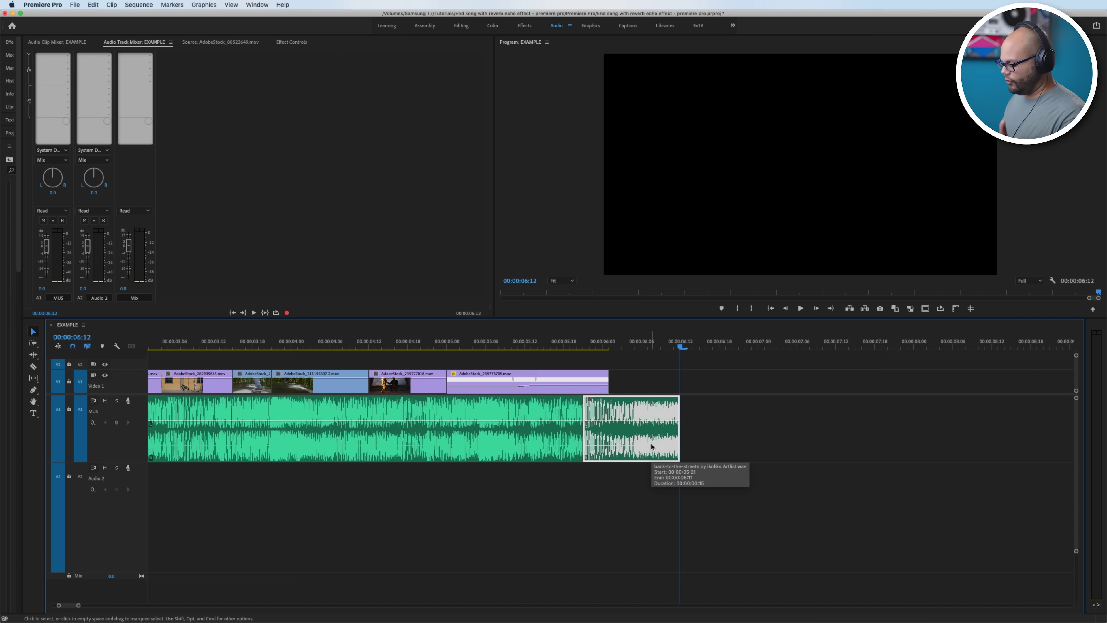
pyautogui.hotkey('alt', 'Down')
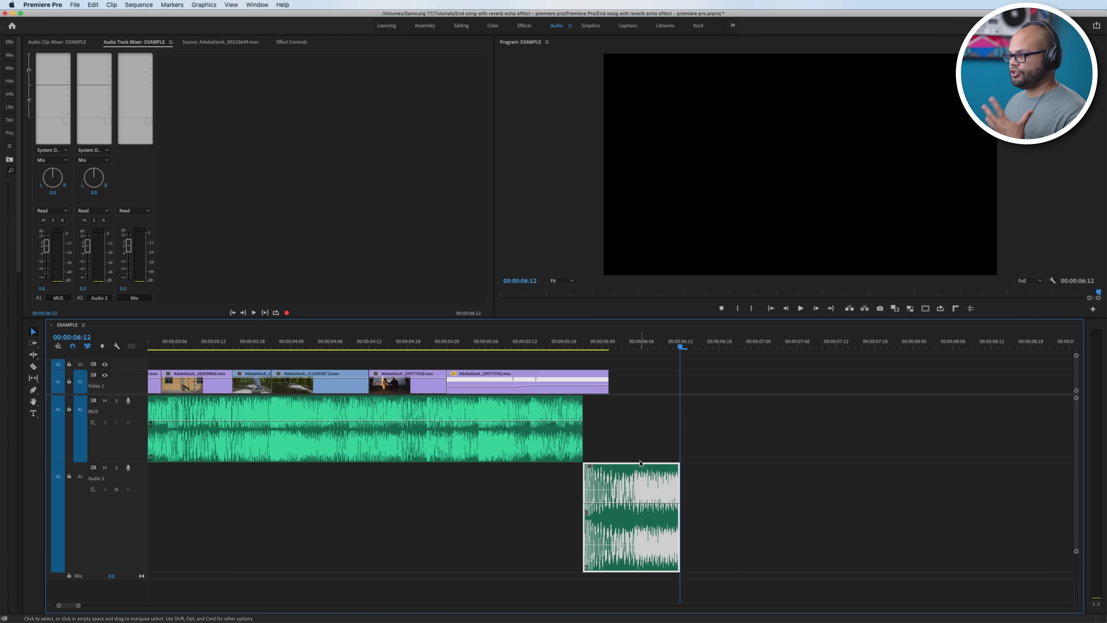
pyautogui.click(673, 440)
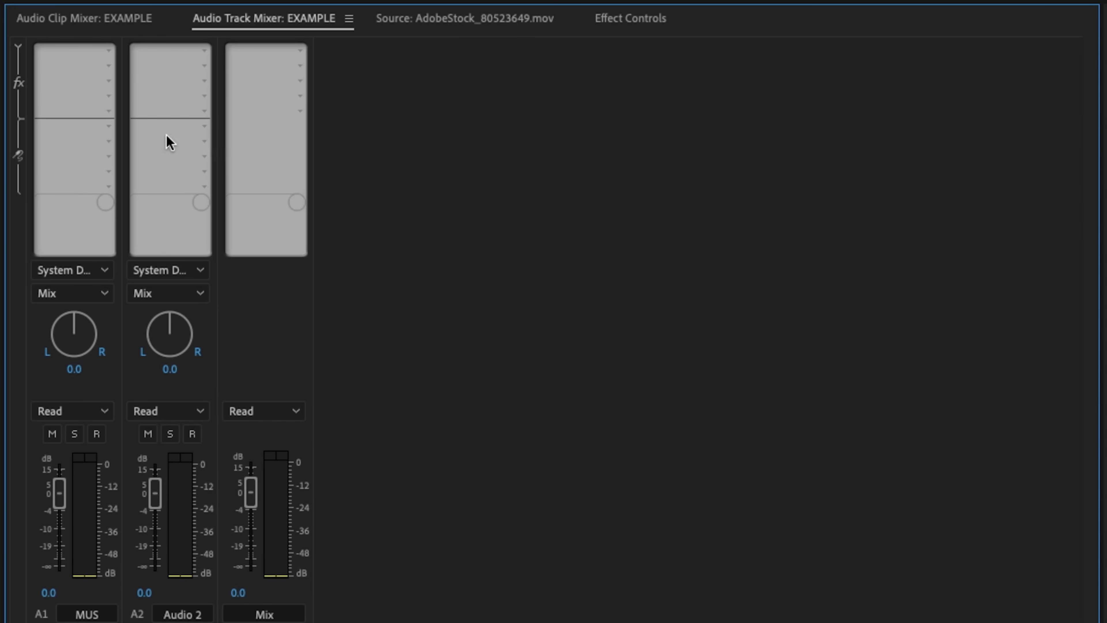
# - Insert Reverb > Studio Reverb into Audio 2's first effect slot in the Track Mixer
pyautogui.click(204, 51)
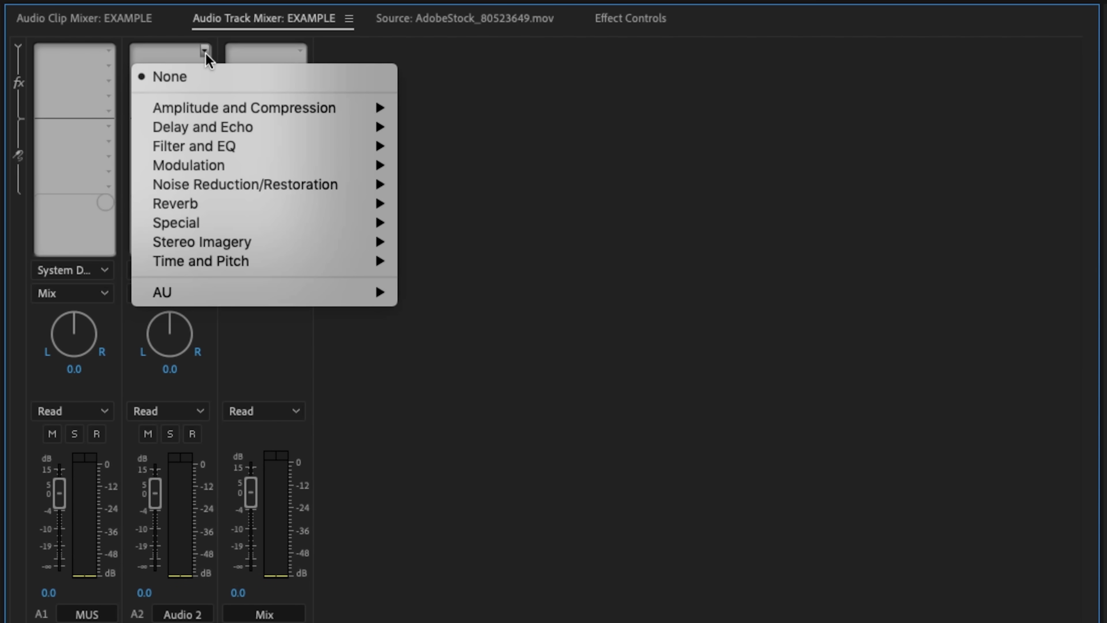
pyautogui.moveTo(237, 204)
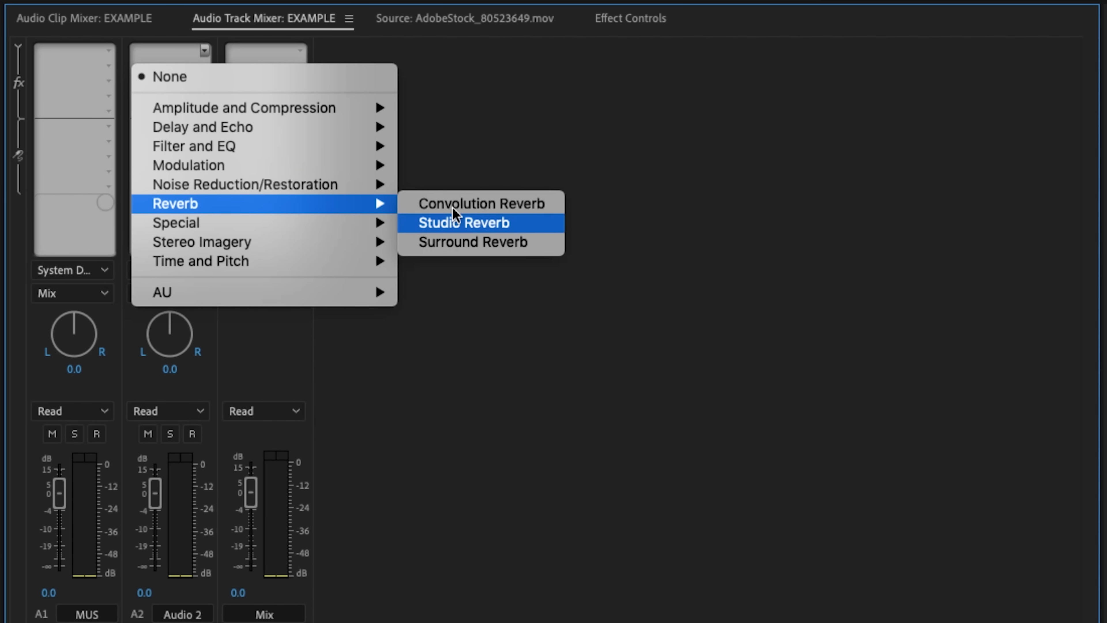
pyautogui.click(545, 222)
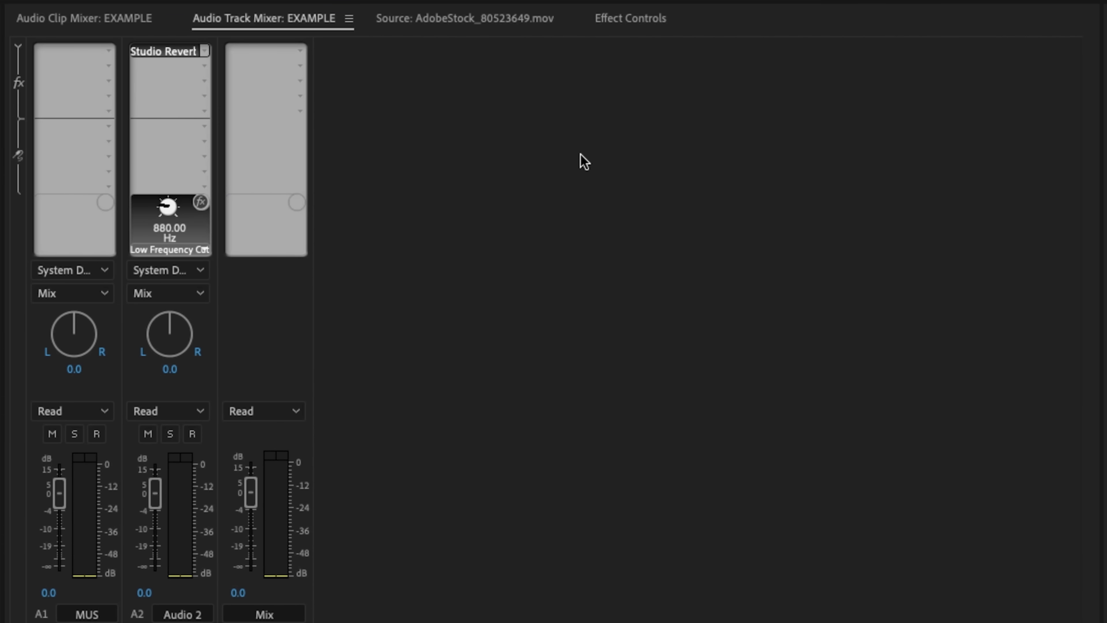
# - Open the Studio Reverb editor (Default preset, 75% dry, 25% wet) and preview the ending
pyautogui.doubleClick(174, 52)
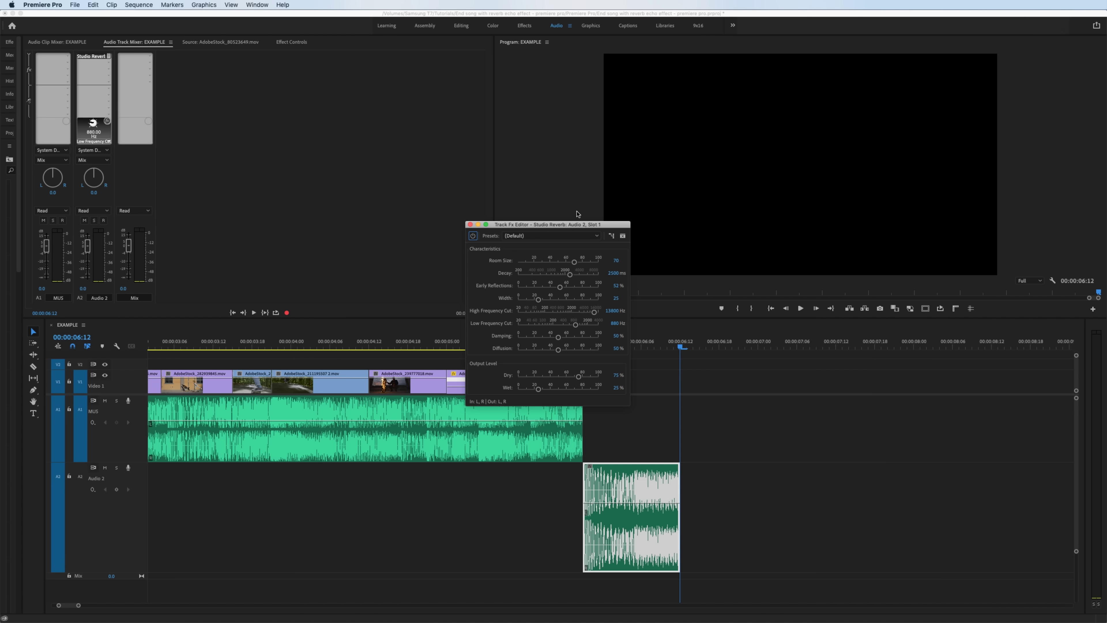
pyautogui.moveTo(864, 339); pyautogui.dragTo(741, 186)
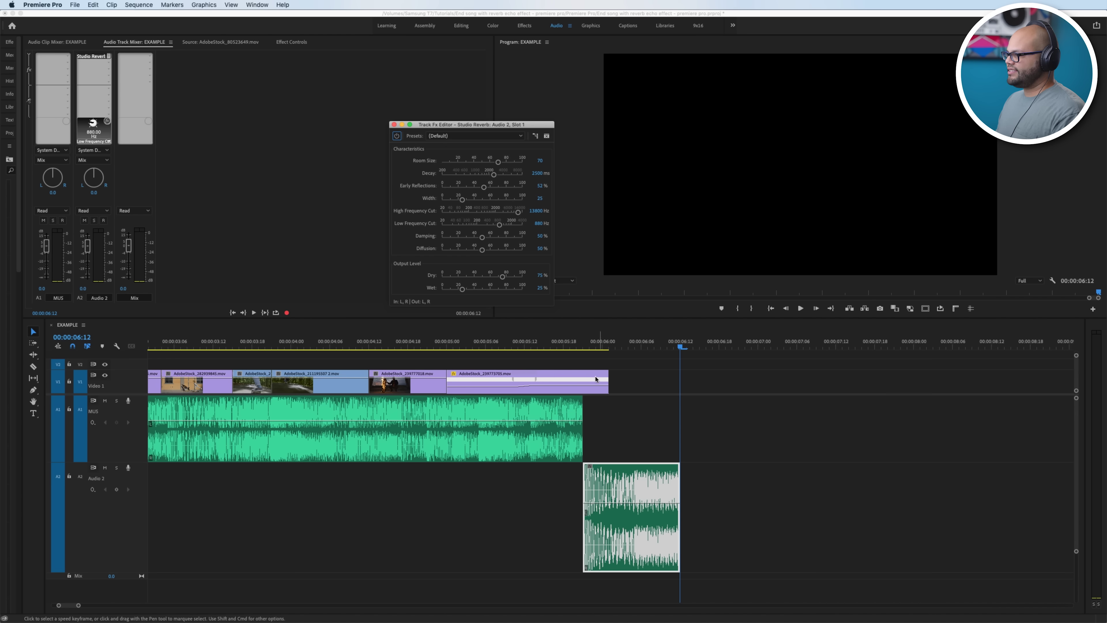
pyautogui.click(459, 345)
pyautogui.press('space')
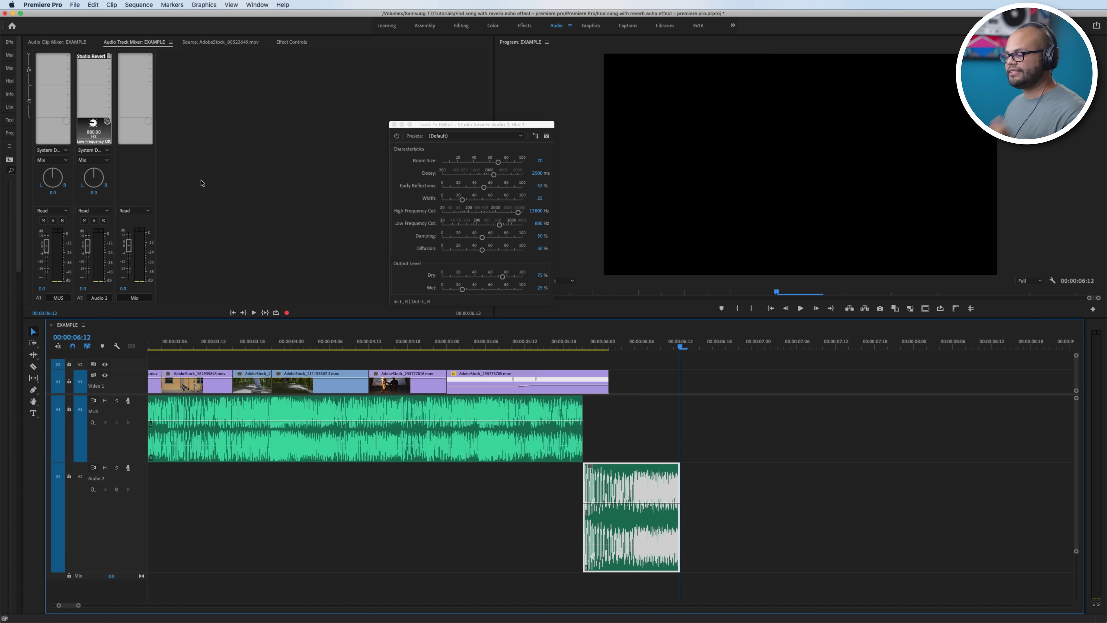
pyautogui.click(10, 133)
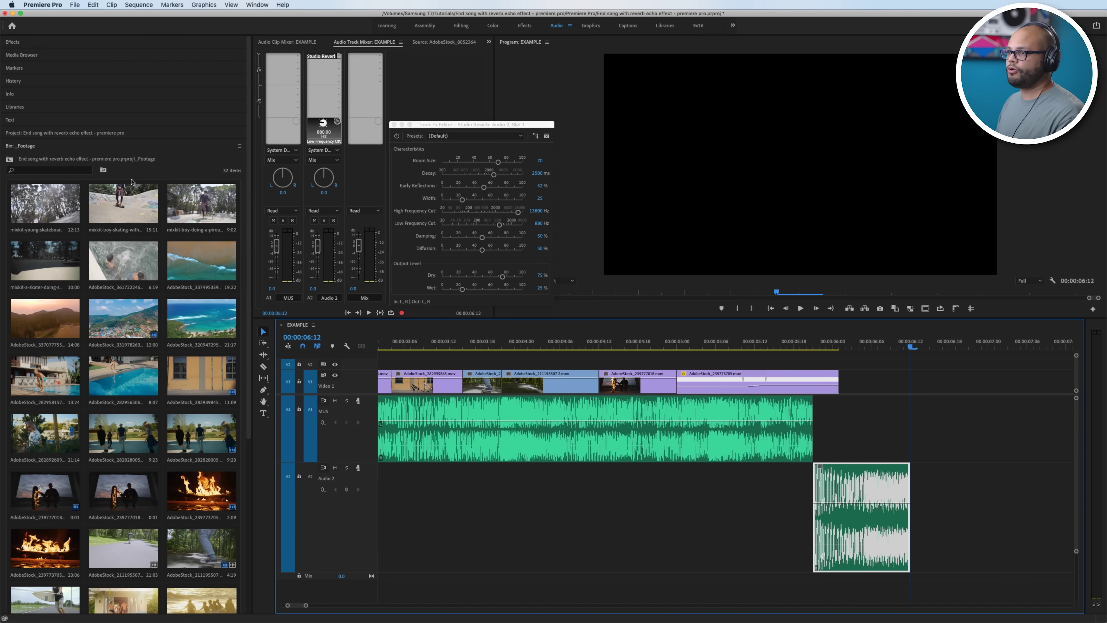
# - Create a Transparent Video item and place it on V1 after the footage, 00:00:06:01 to 00:00:10:23
pyautogui.click(44, 134)
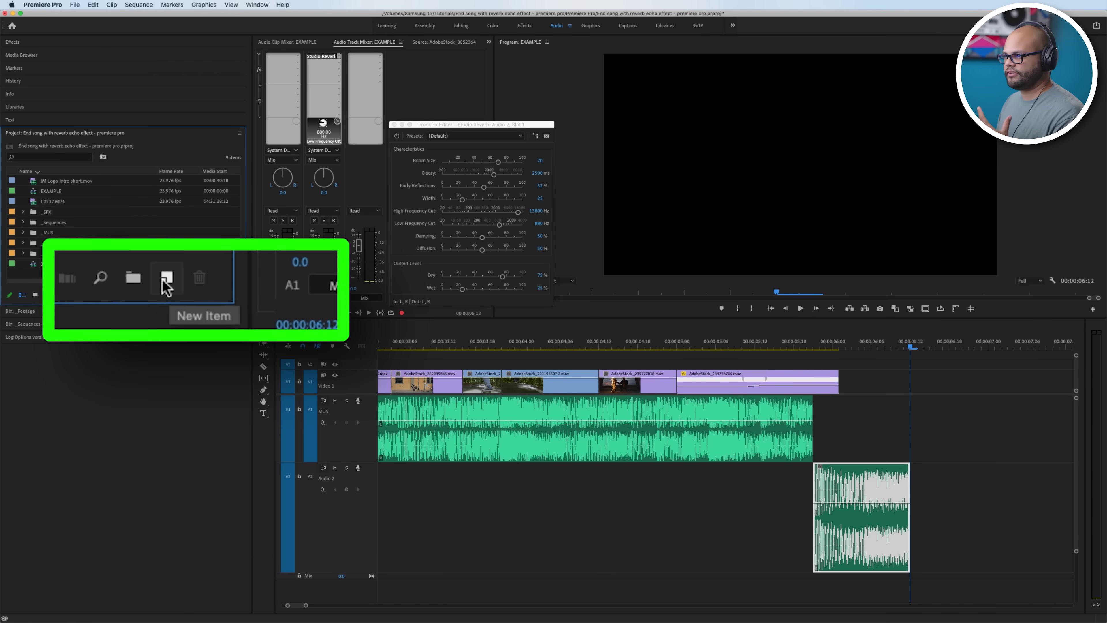
pyautogui.click(167, 282)
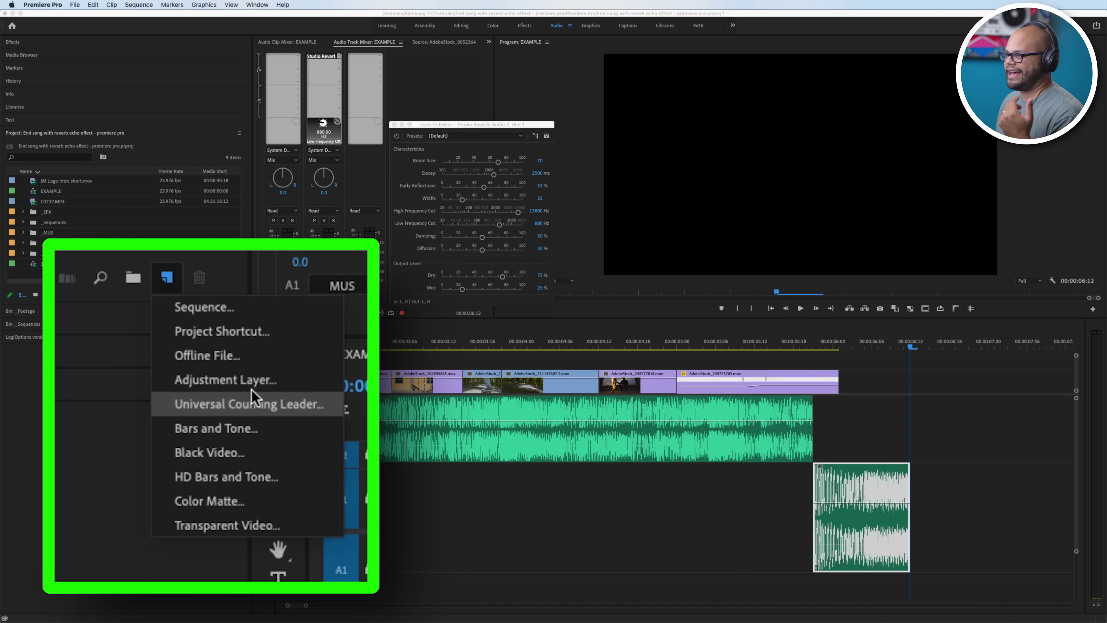
pyautogui.click(278, 527)
pyautogui.press('Return')
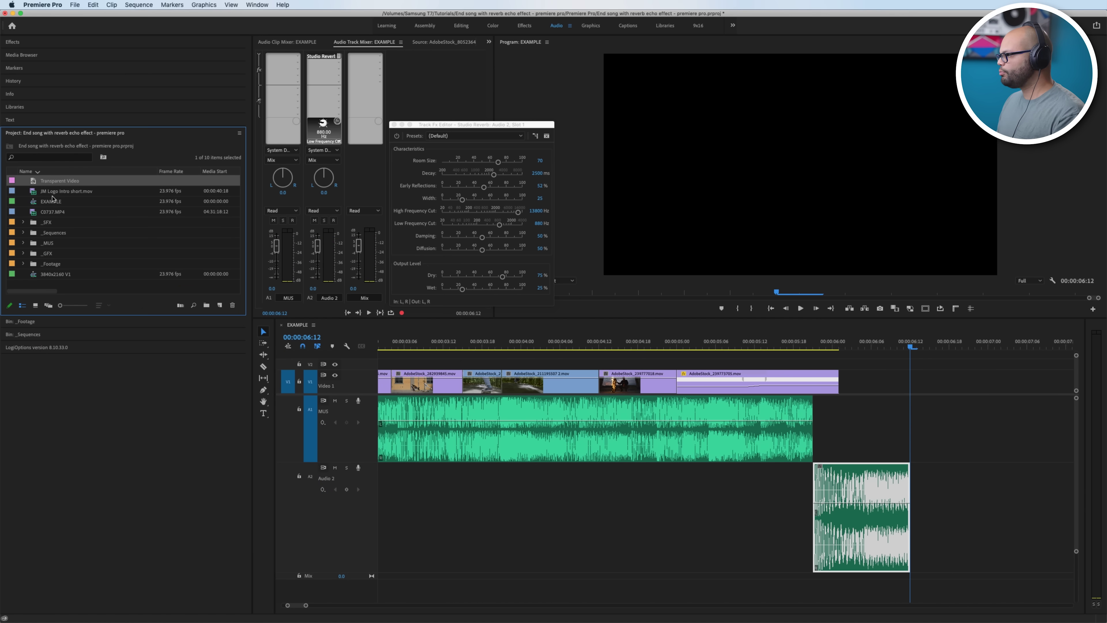
pyautogui.moveTo(59, 180); pyautogui.dragTo(842, 389)
pyautogui.press('\\')
pyautogui.click(568, 341)
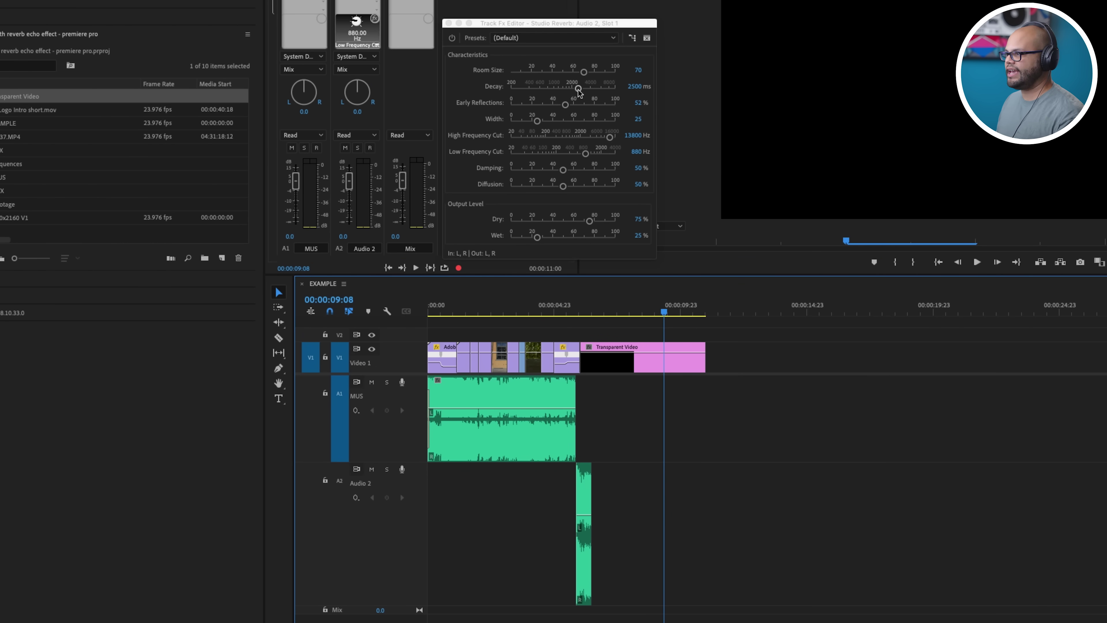
# - Set the Studio Reverb decay to 10000 ms, preview the reverb tail, and save the project
pyautogui.moveTo(578, 89); pyautogui.dragTo(617, 89)
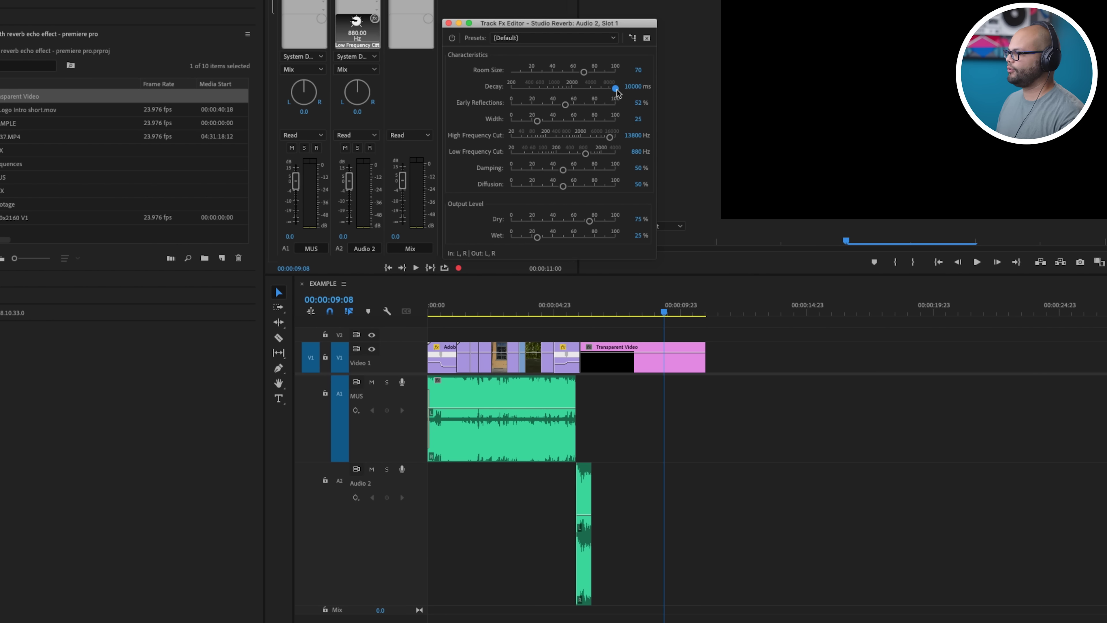
pyautogui.moveTo(588, 24); pyautogui.dragTo(557, 0)
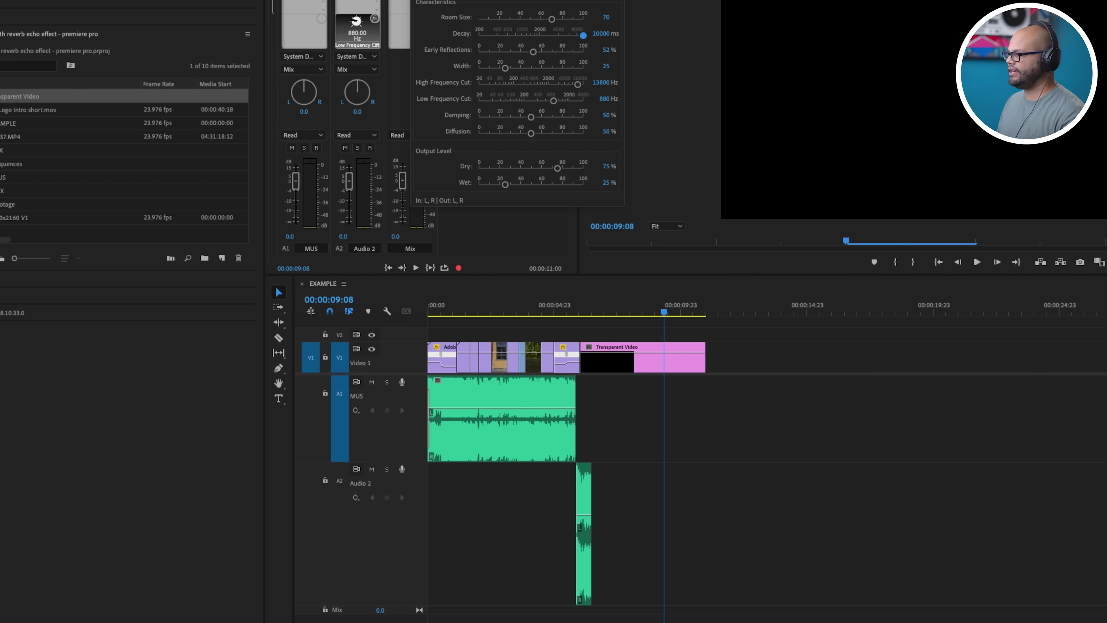
pyautogui.click(548, 308)
pyautogui.press('space')
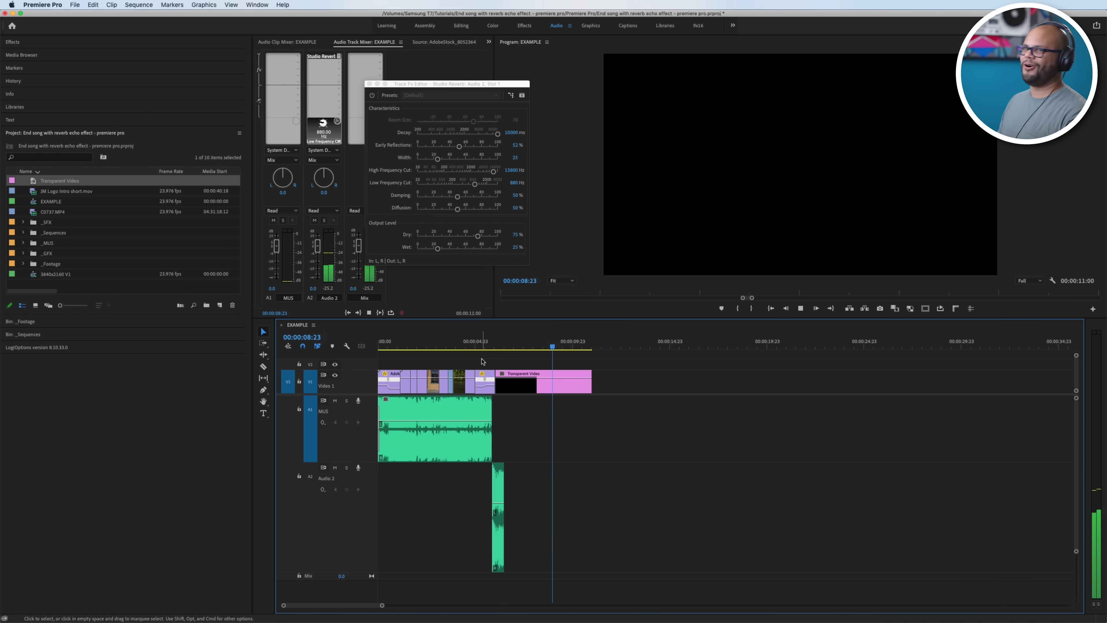
pyautogui.press('space')
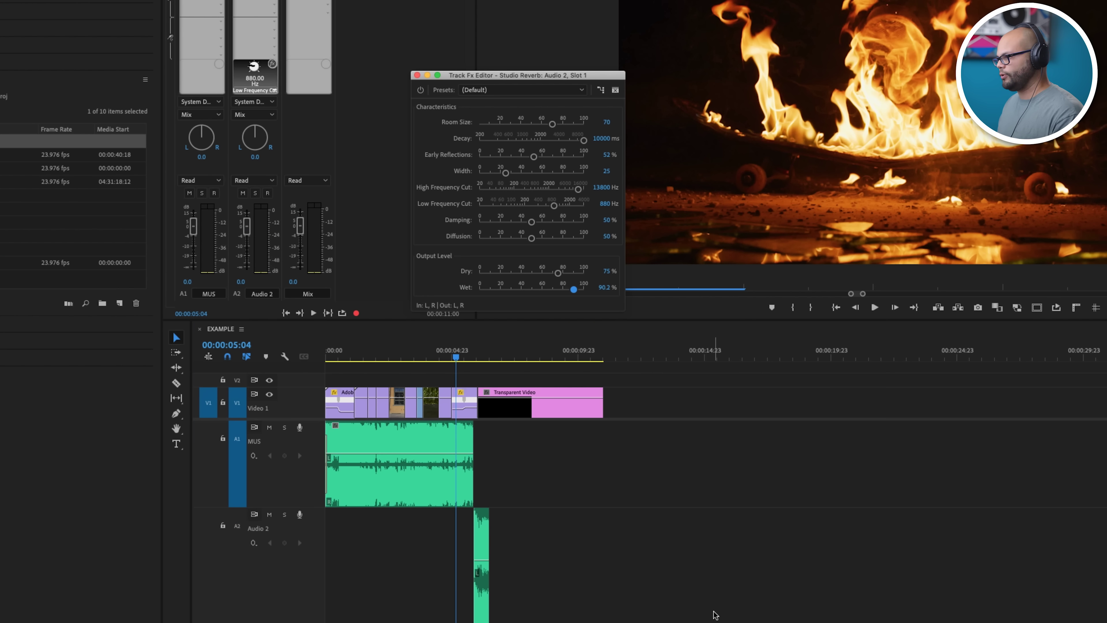
pyautogui.press('space')
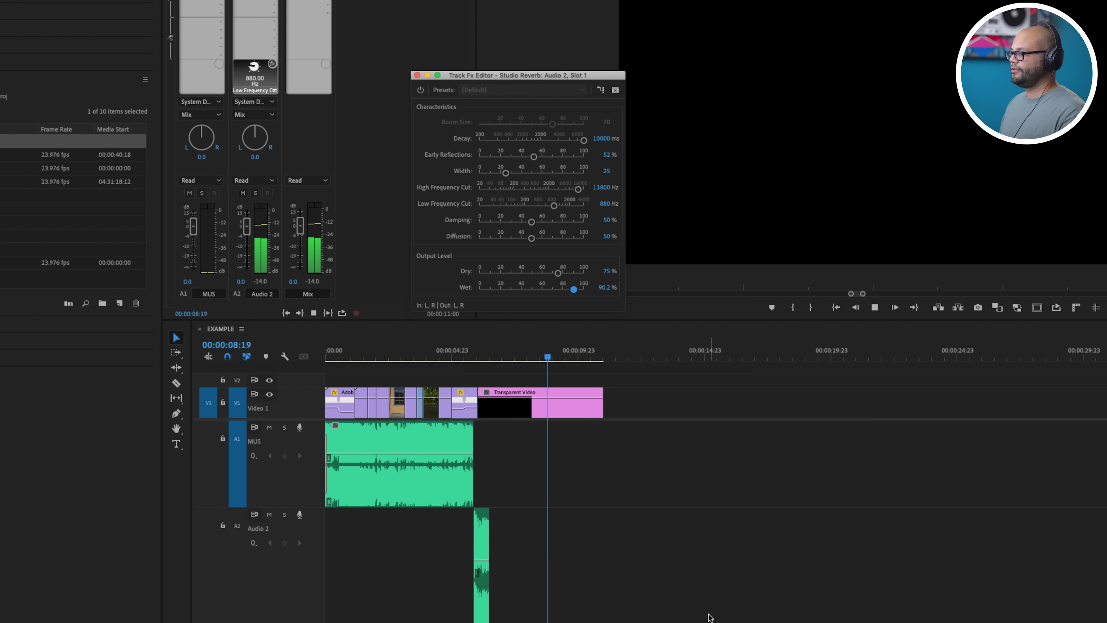
pyautogui.press('space')
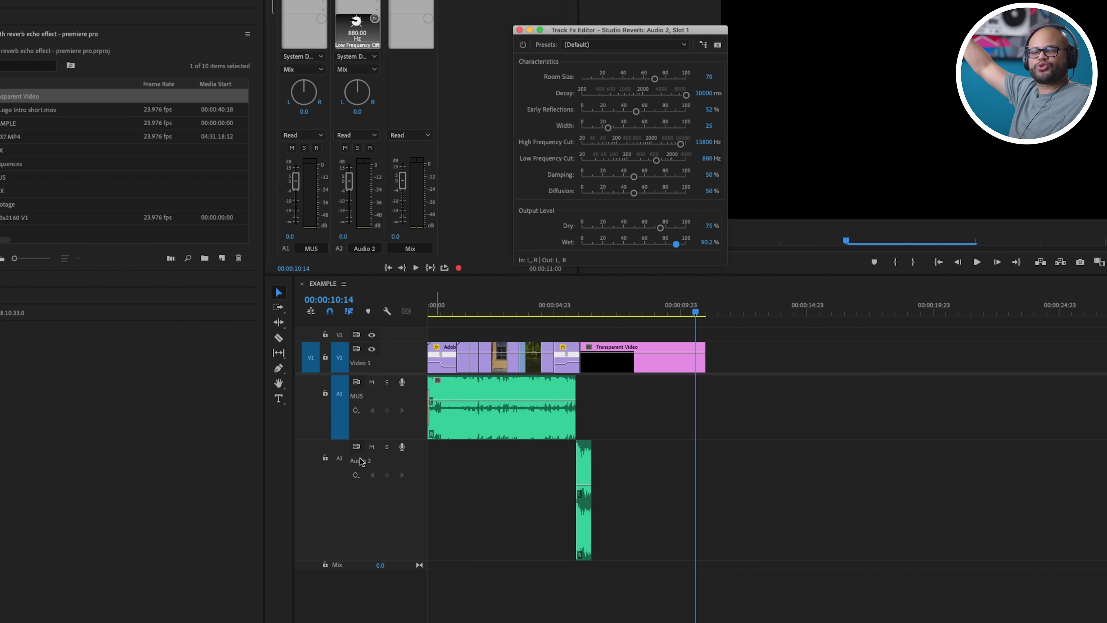
pyautogui.press('super+s')
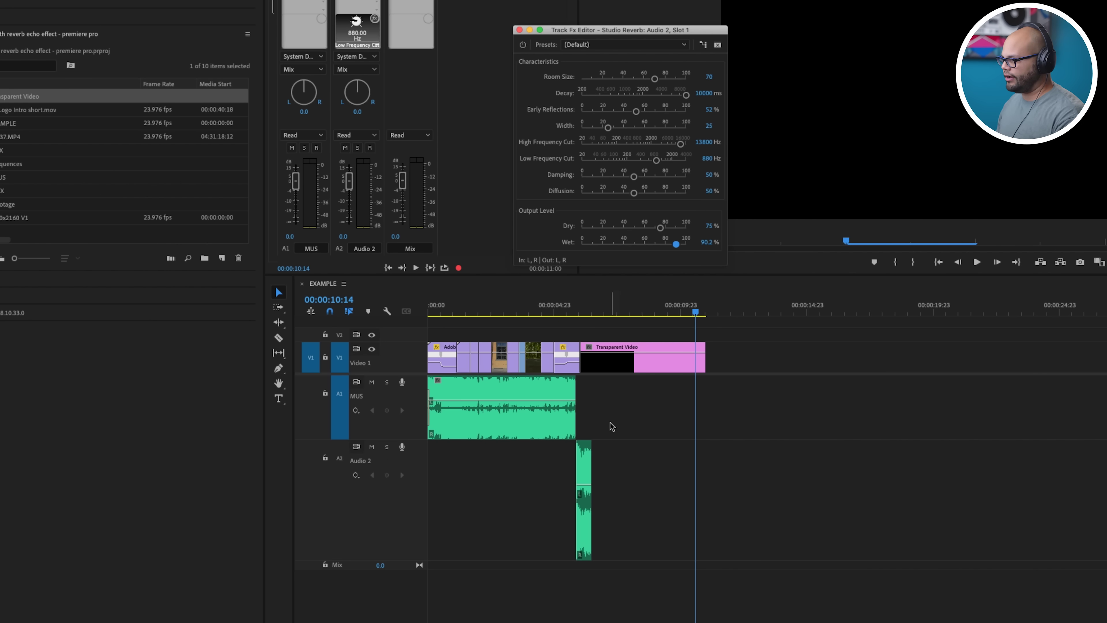
# - Trim the Transparent Video clip to end near 00:00:07:15, then play back from 00:00:04:20
pyautogui.moveTo(705, 357); pyautogui.dragTo(619, 355)
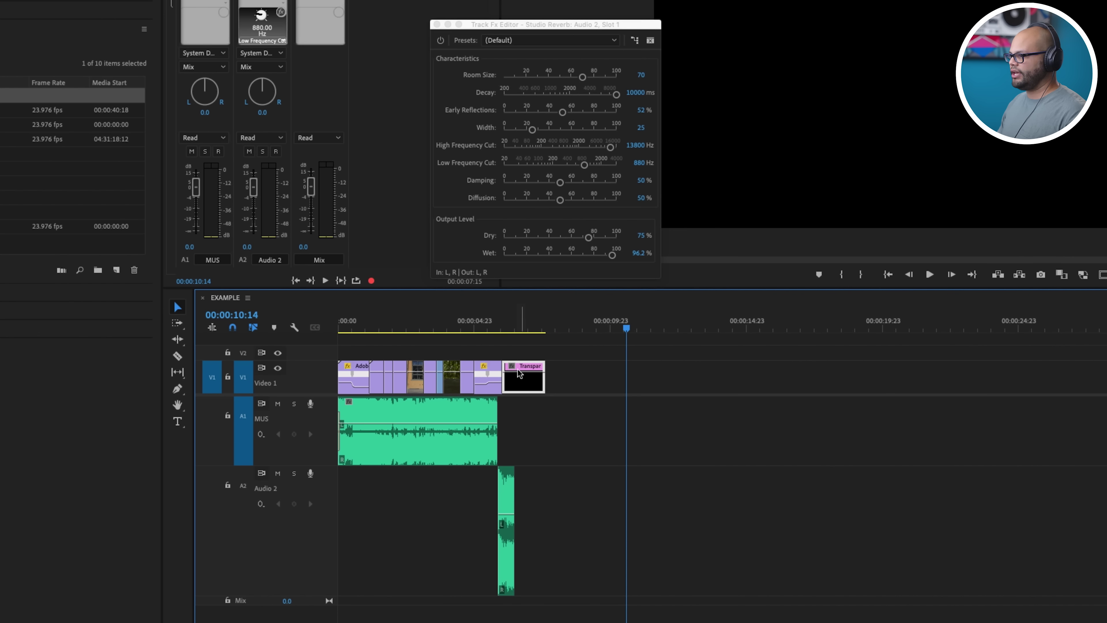
pyautogui.click(519, 352)
pyautogui.click(470, 326)
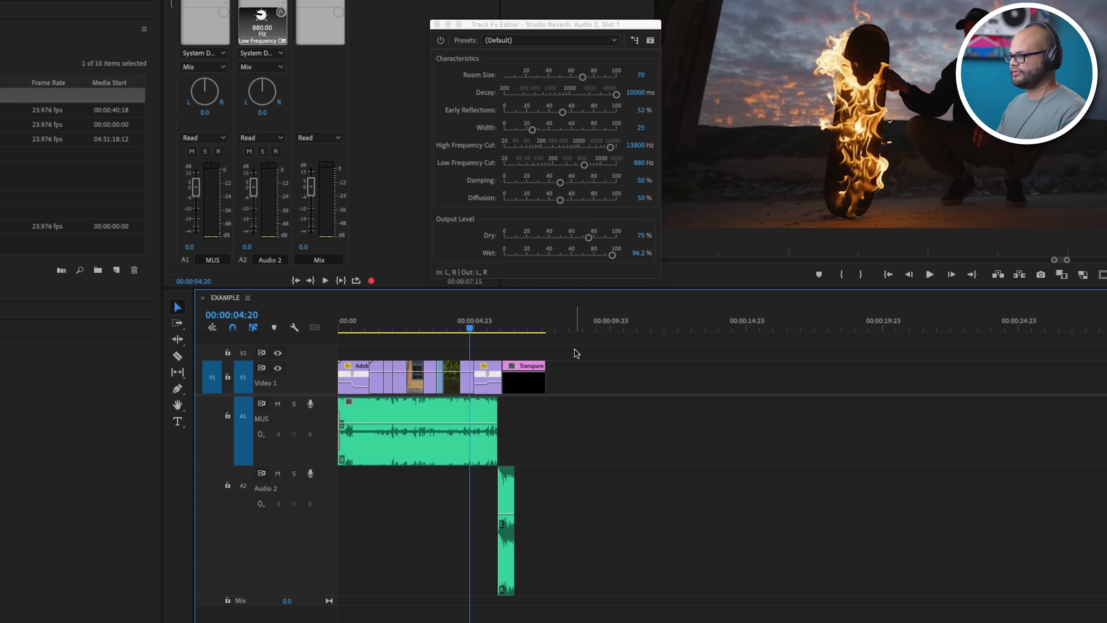
pyautogui.press('space')
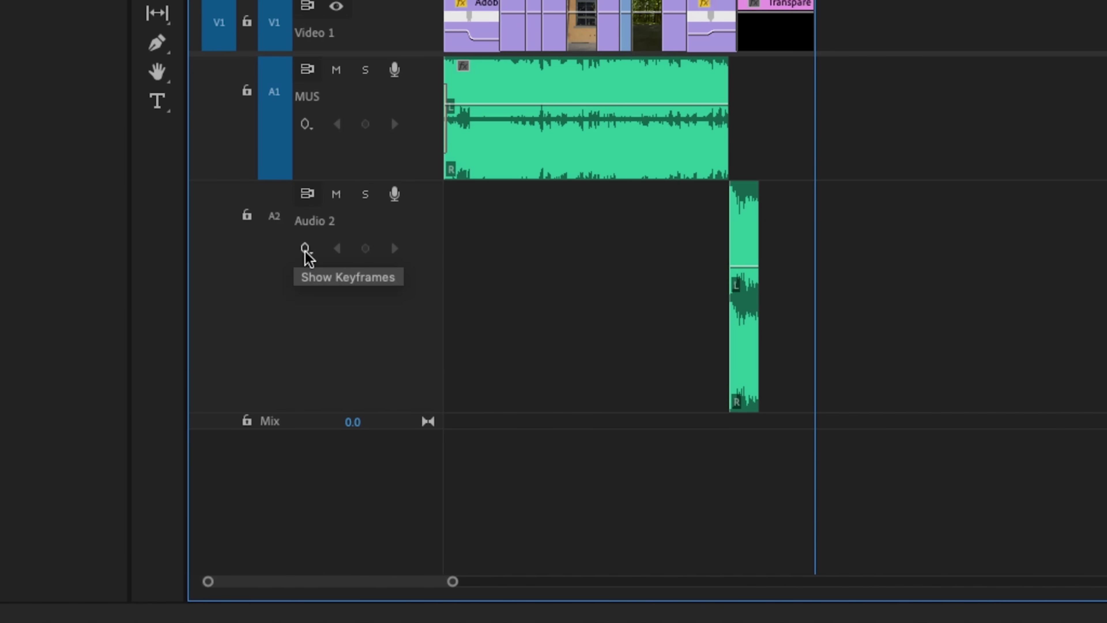
# - Add the Show Keyframes button to the Audio 2 track header through Customize
pyautogui.rightClick(363, 299)
pyautogui.rightClick(395, 348)
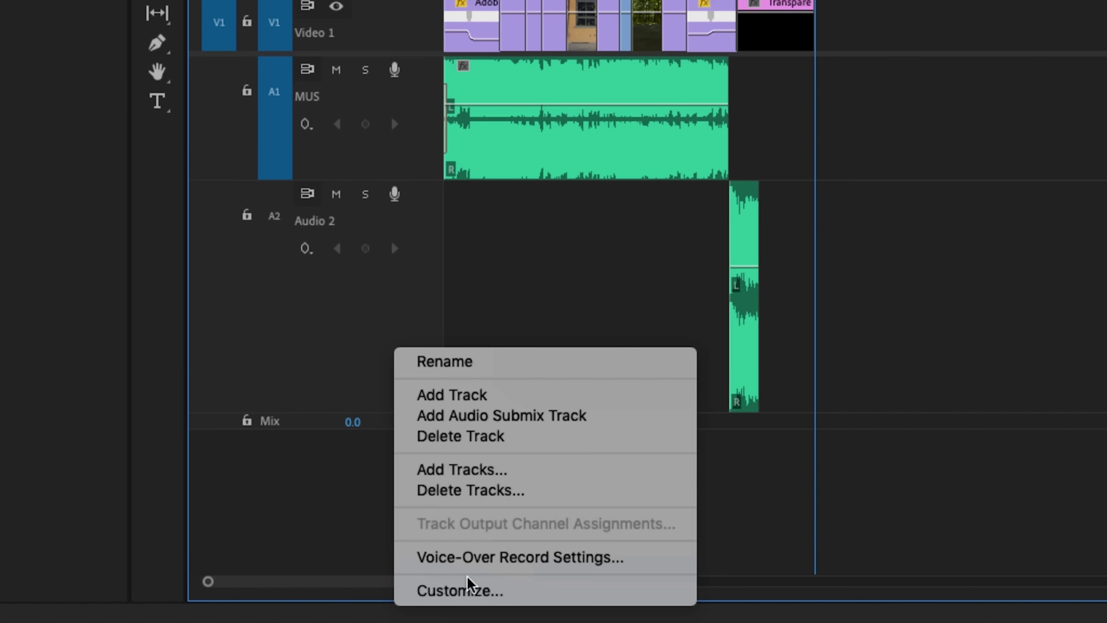
pyautogui.click(428, 589)
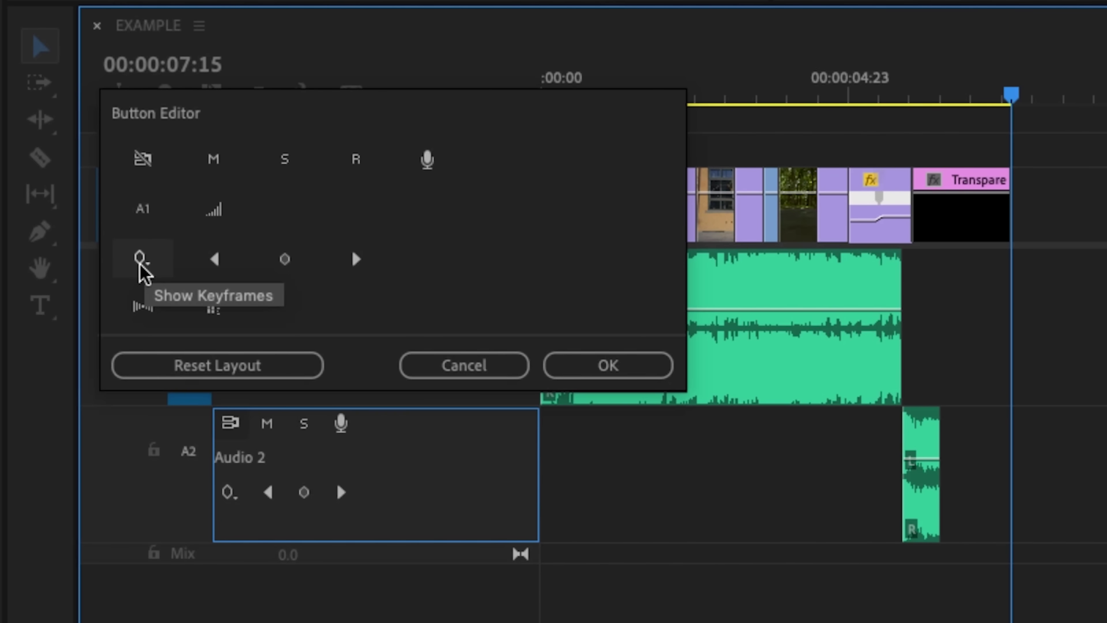
pyautogui.moveTo(140, 260); pyautogui.dragTo(239, 502)
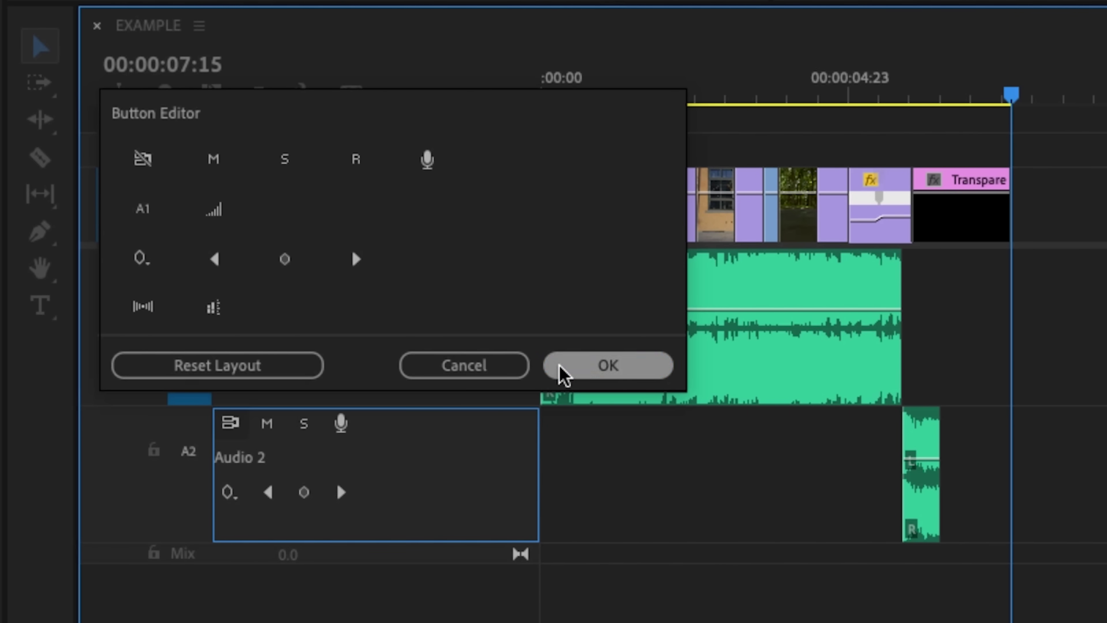
pyautogui.click(564, 376)
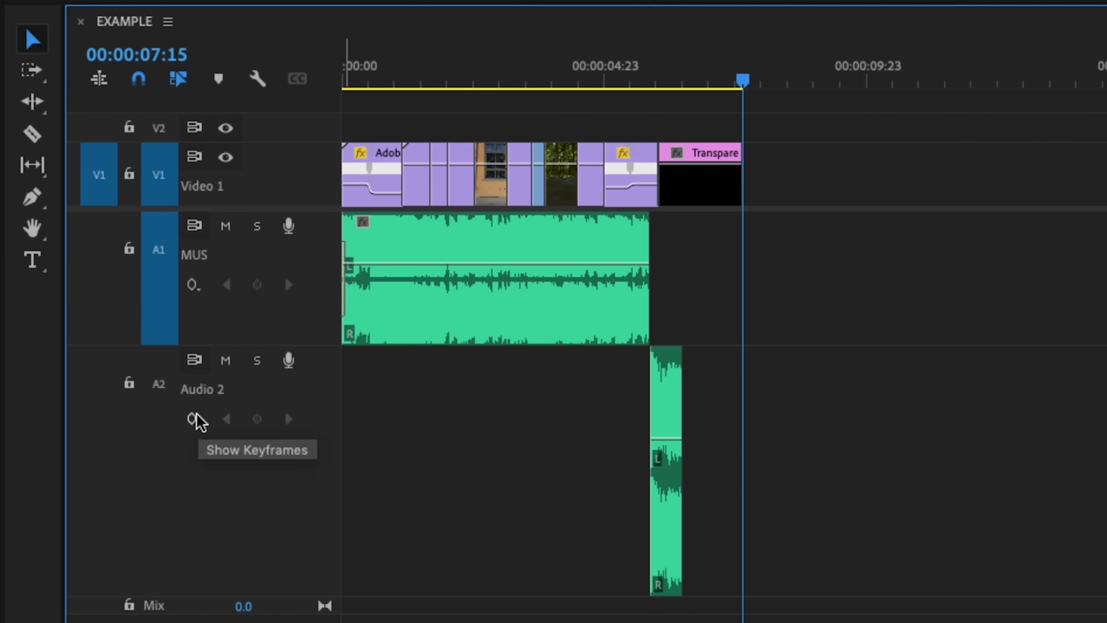
# - Set Audio 2's keyframe display to Track Keyframes > Volume
pyautogui.click(193, 420)
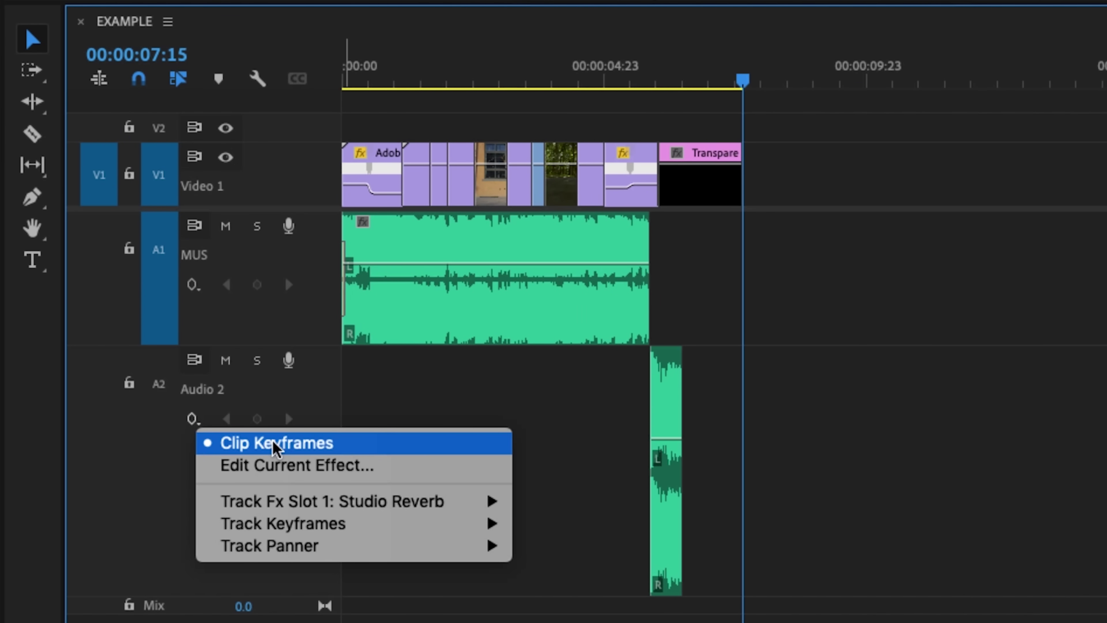
pyautogui.moveTo(373, 531)
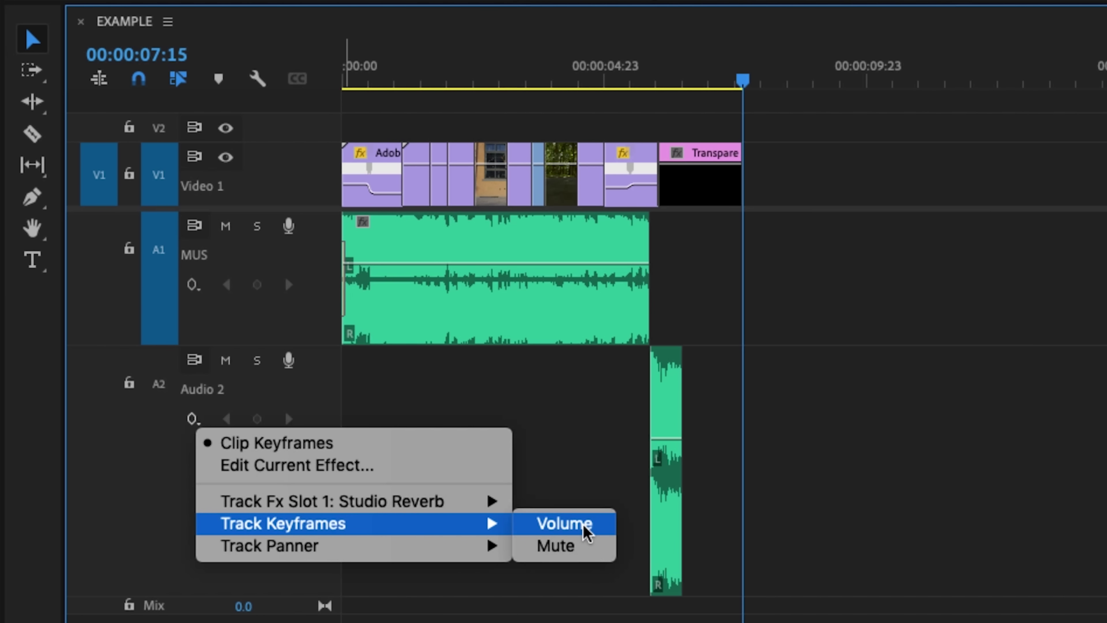
pyautogui.click(587, 532)
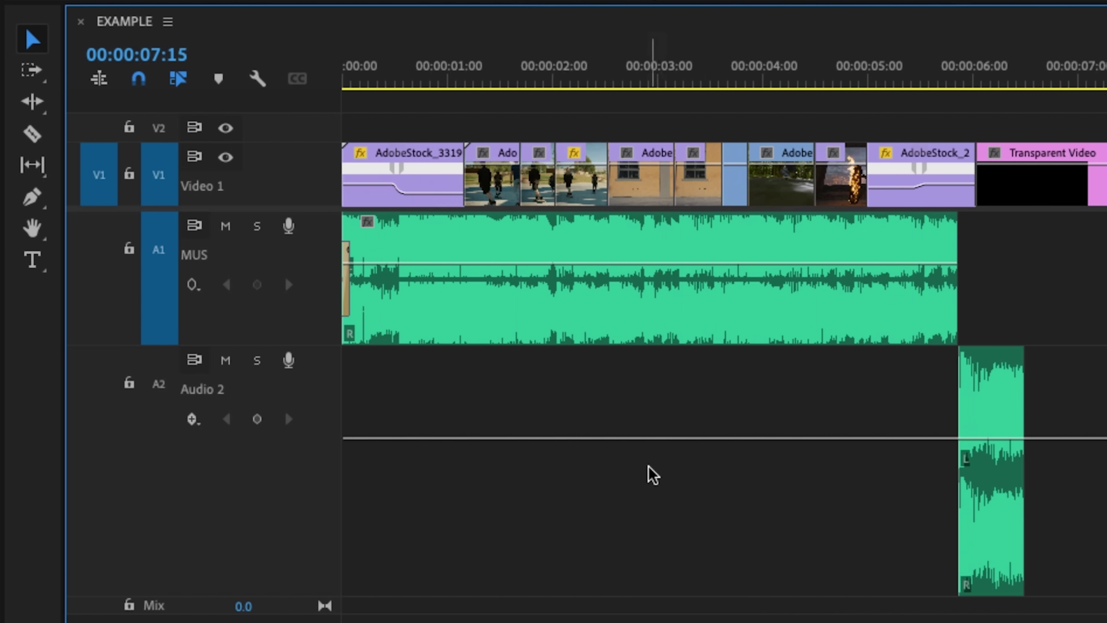
# - Add Audio 2 volume keyframes at the tail clip's end and 7:15, dropping the second to silence
pyautogui.scroll(5, 650, 472)
pyautogui.scroll(-5, 765, 440)
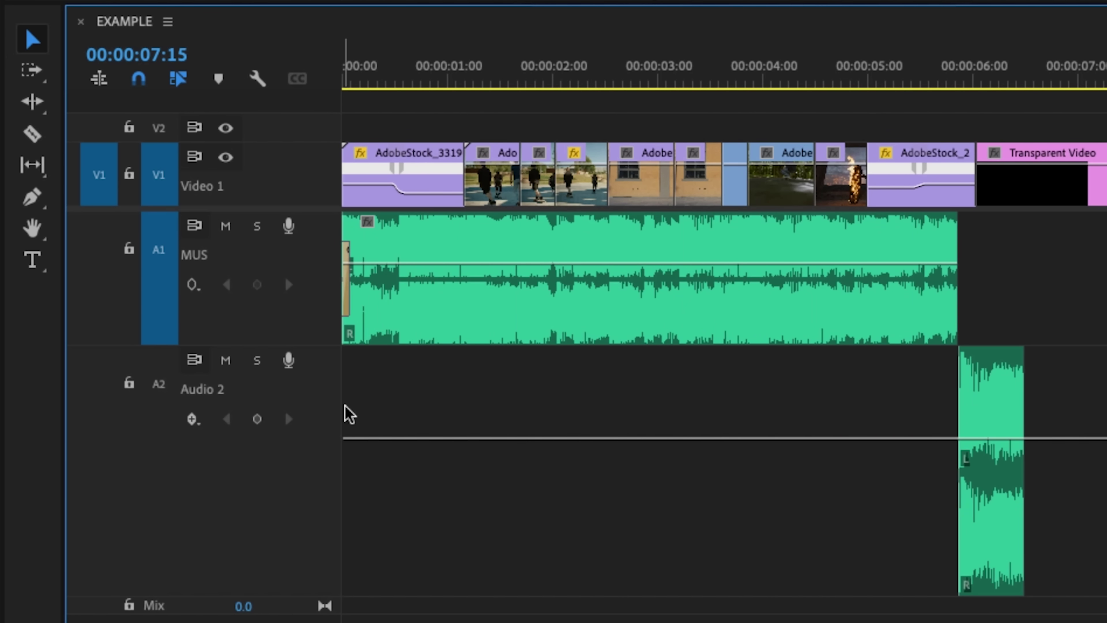
pyautogui.scroll(3, 661, 419)
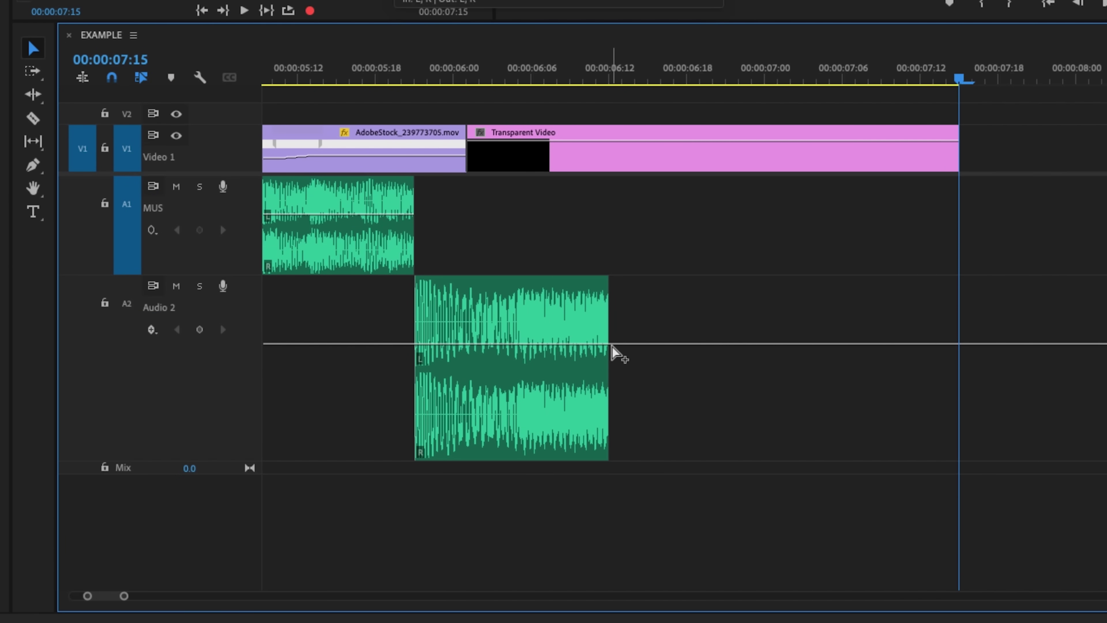
pyautogui.keyDown('ctrl'); pyautogui.click(612, 344); pyautogui.keyUp('ctrl')
pyautogui.keyDown('ctrl'); pyautogui.click(949, 344); pyautogui.keyUp('ctrl')
pyautogui.moveTo(950, 344); pyautogui.dragTo(951, 454)
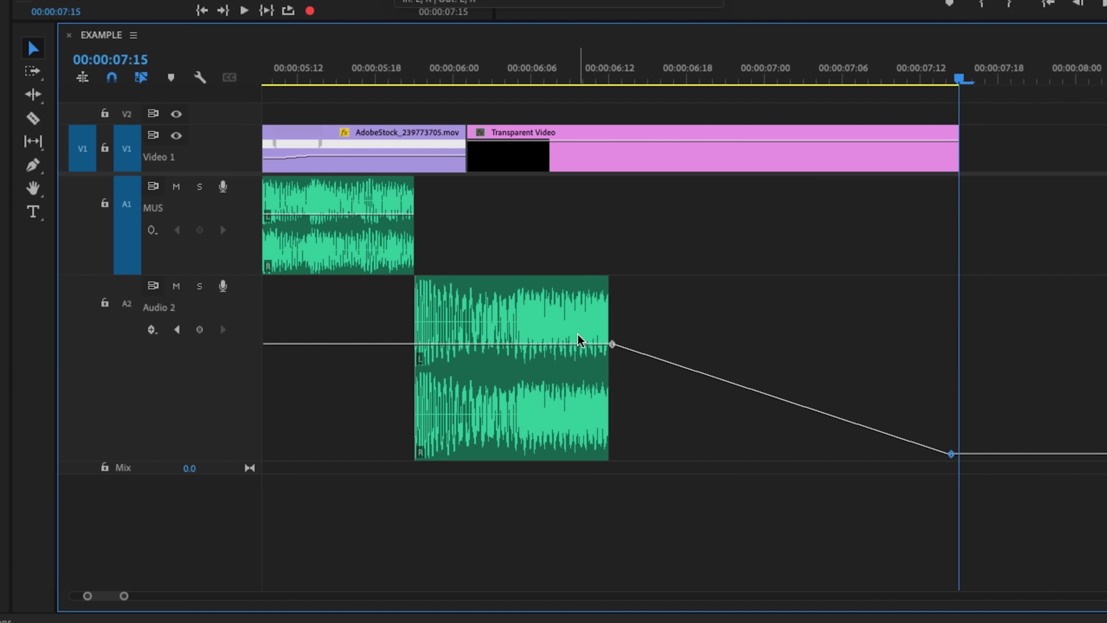
# - Fit the whole sequence in view and play the faded ending from about 4:18
pyautogui.press('-')
pyautogui.press('-')
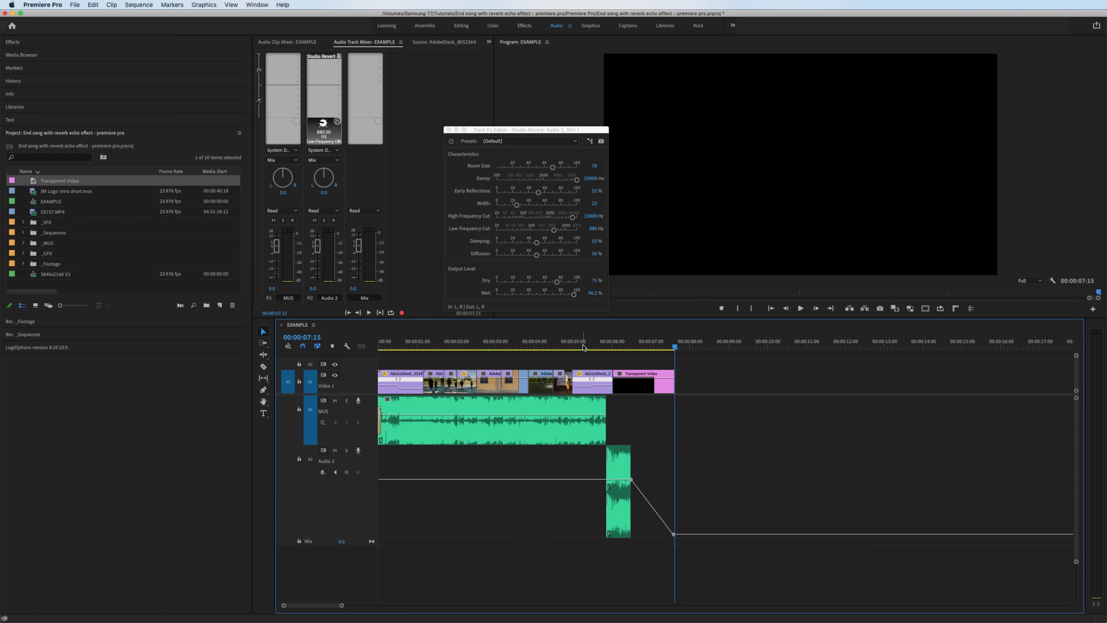
pyautogui.click(553, 349)
pyautogui.press('space')
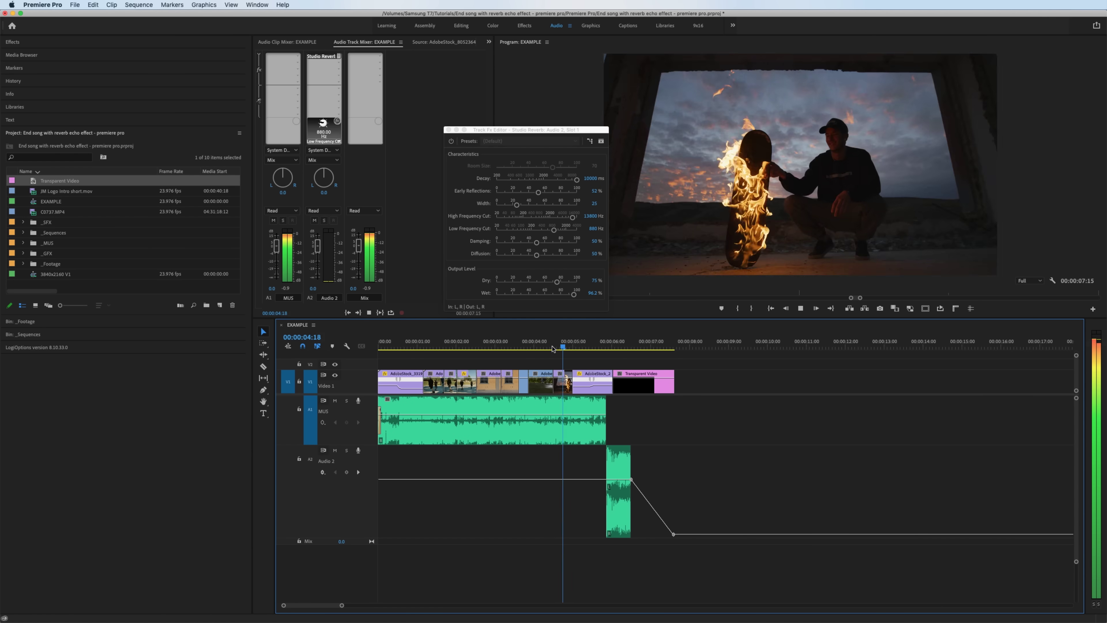